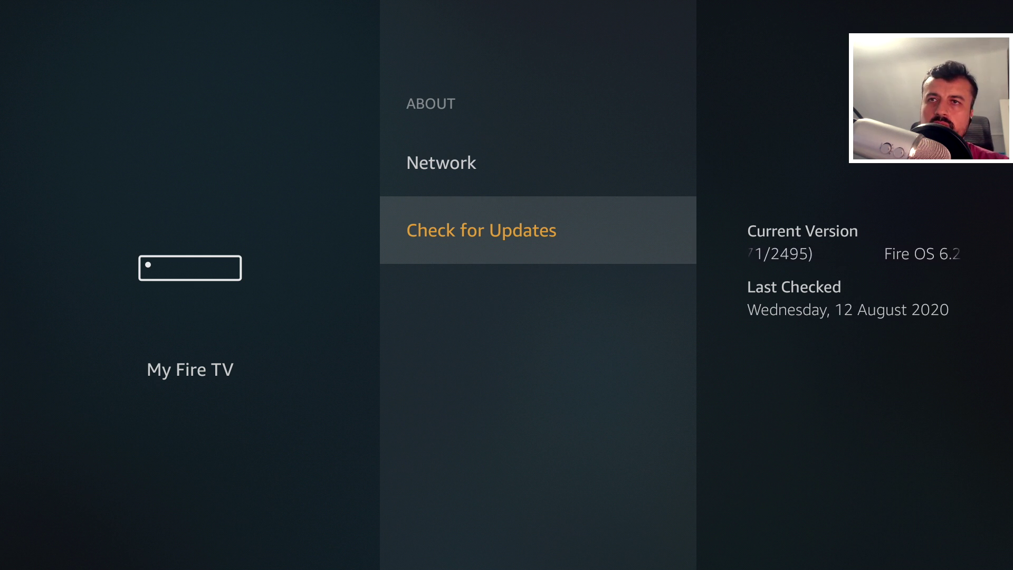
Step: Leave the About page showing Fire OS 6.2.7.1 and go back to the Fire TV Home screen
key(Home)
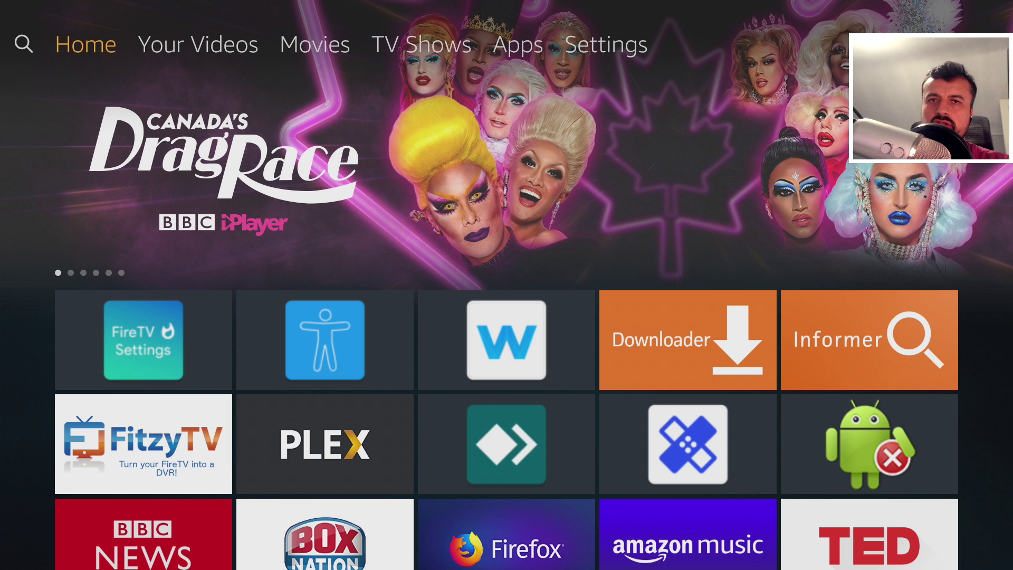
Step: Move down through the featured and sponsored Home rows, then bring up the custom launcher's Applications grid
key(Down)
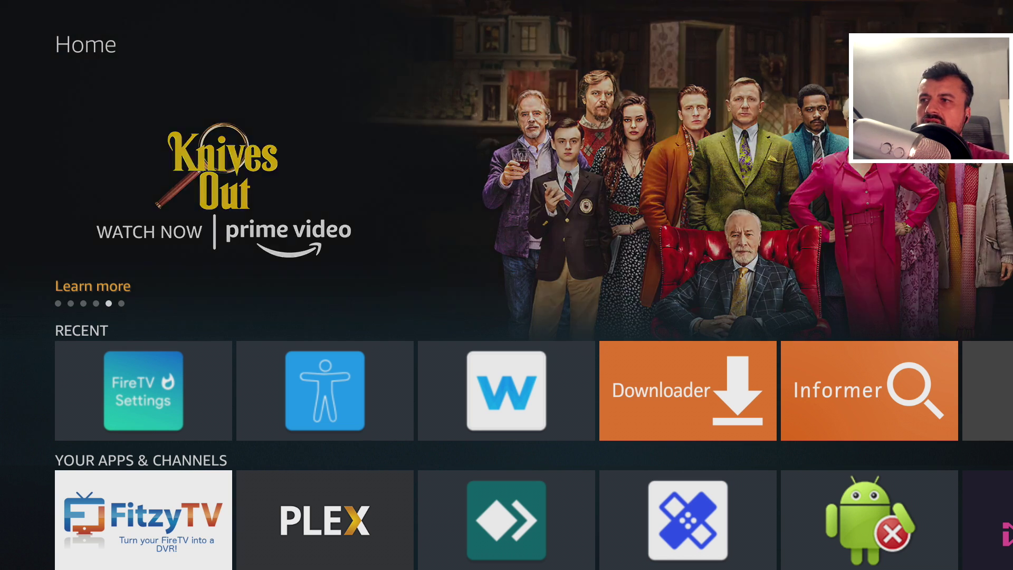
key(Down)
key(Down)
key(Down)
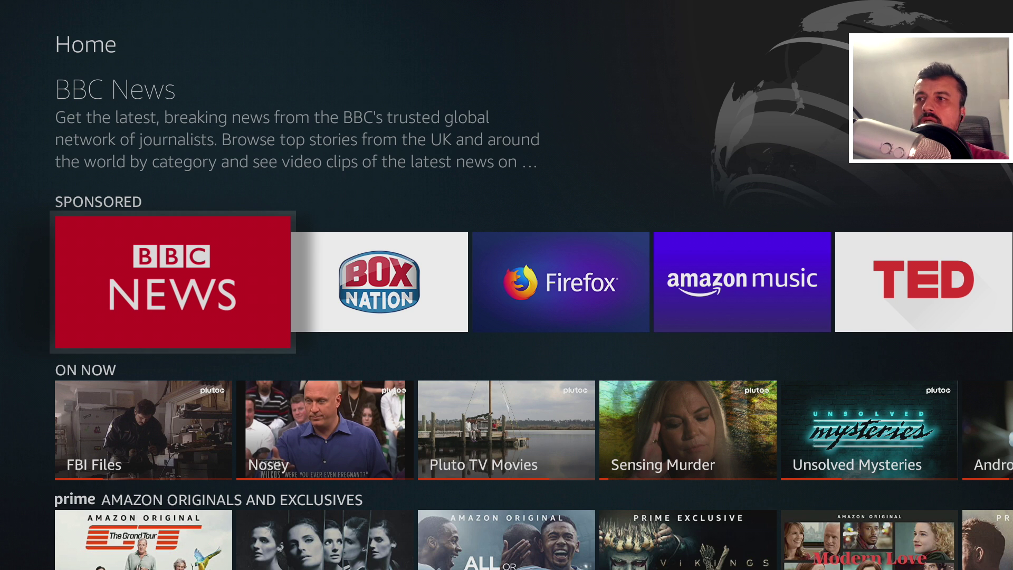
key(Home)
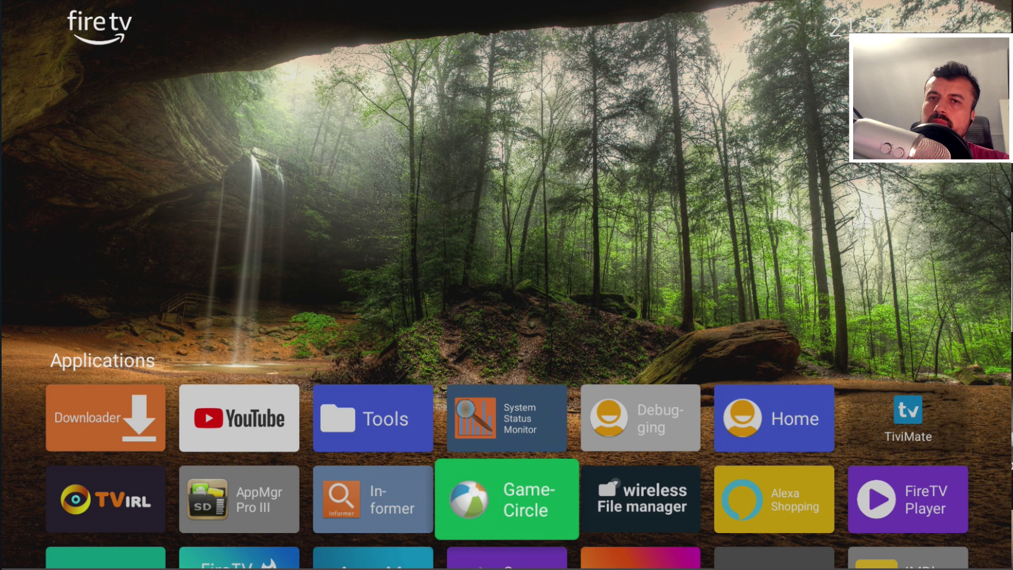
Step: Switch from the custom launcher back to the stock Fire TV Home screen
key(Home)
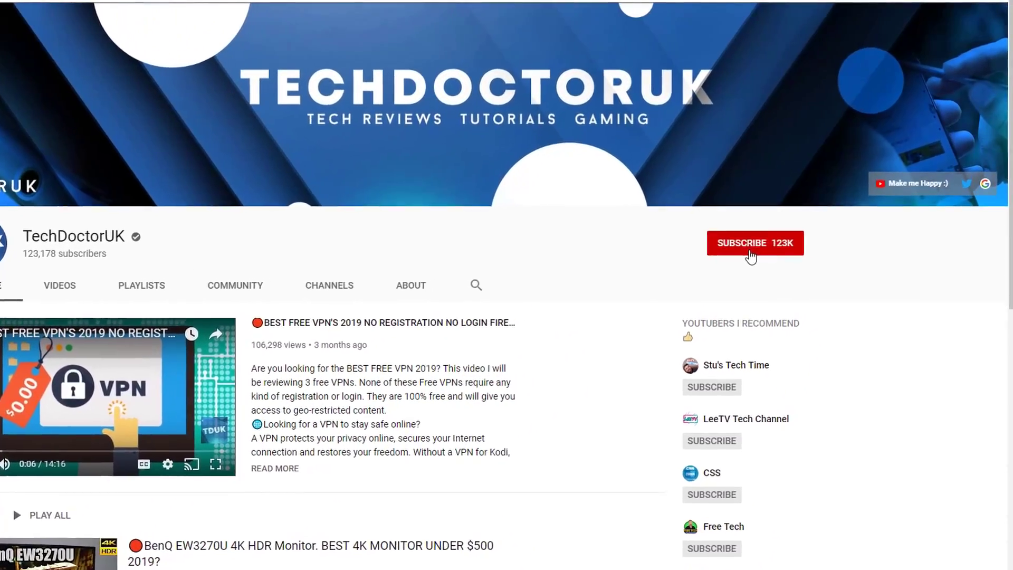
Step: Subscribe to the TechDoctorUK YouTube channel and turn on notifications for all new videos
click(768, 237)
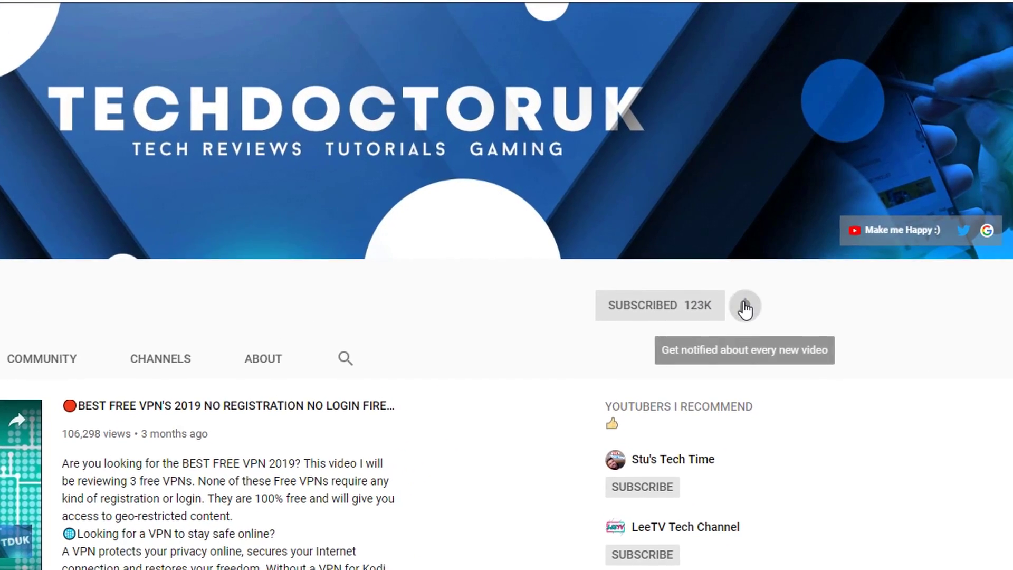
click(760, 288)
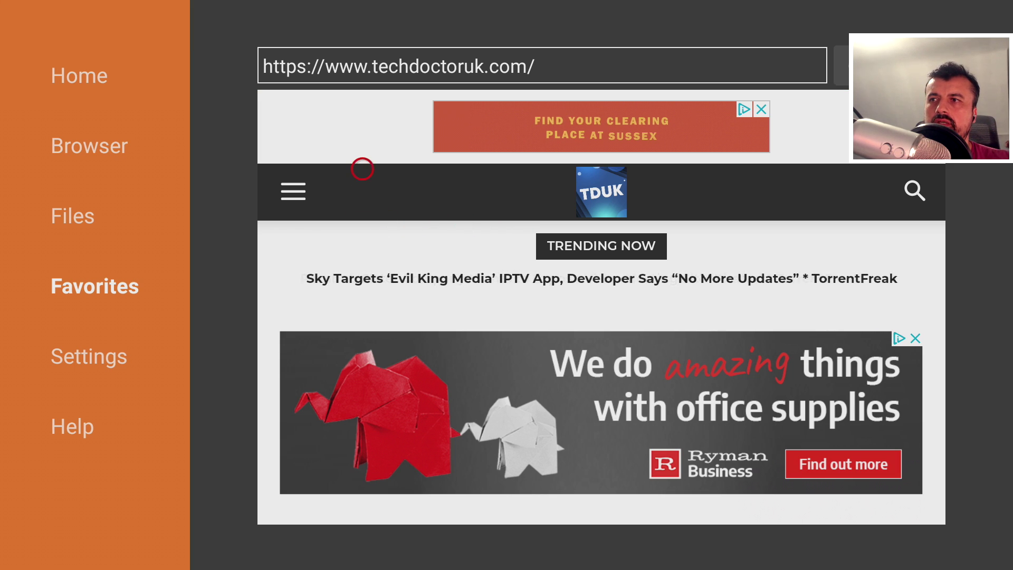
Step: Go to Tutorials in the techdoctoruk.com menu to load the Custom Launcher On Amazon 4K Firestick (August 2020) article
click(292, 189)
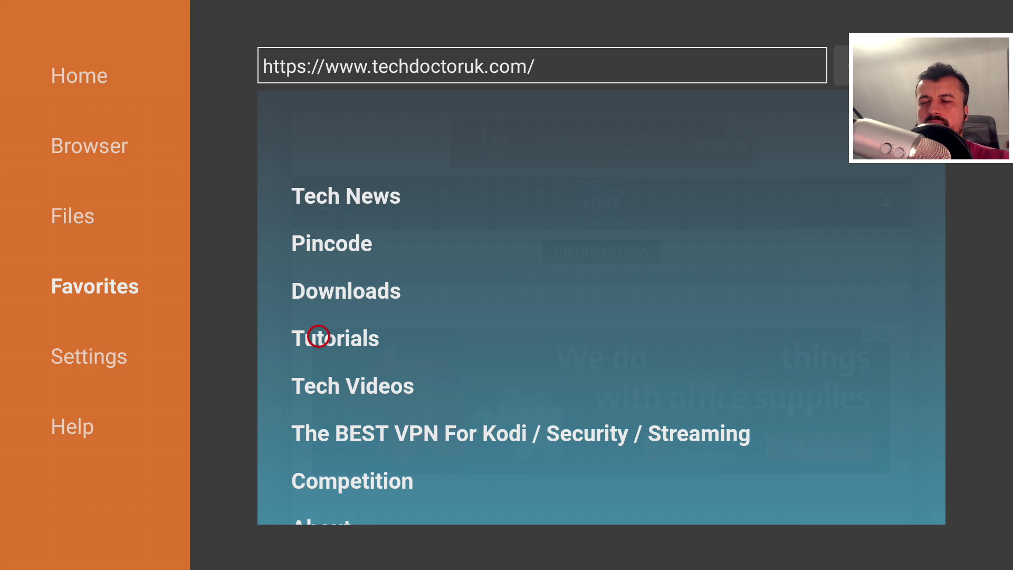
click(318, 337)
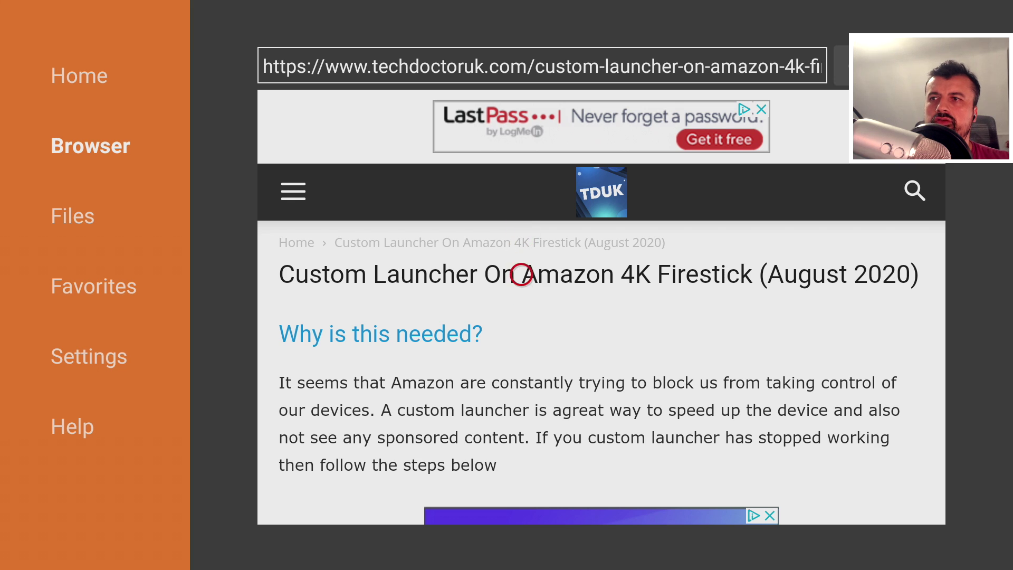
Step: Scroll to the Software Needed list and follow the TDUK-Accessibility Manger 1.6 link
scroll(520, 501, down, 10)
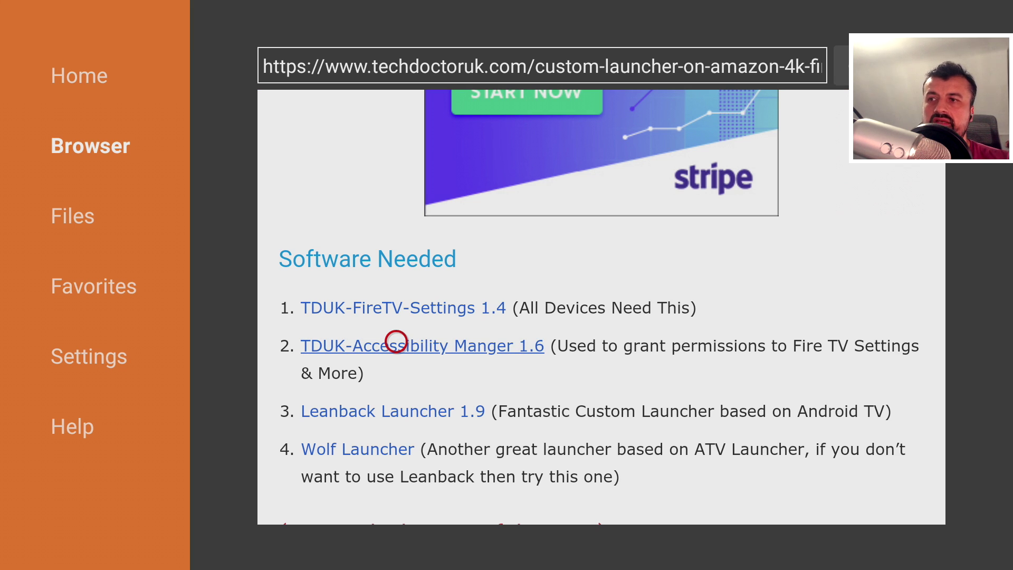
click(396, 342)
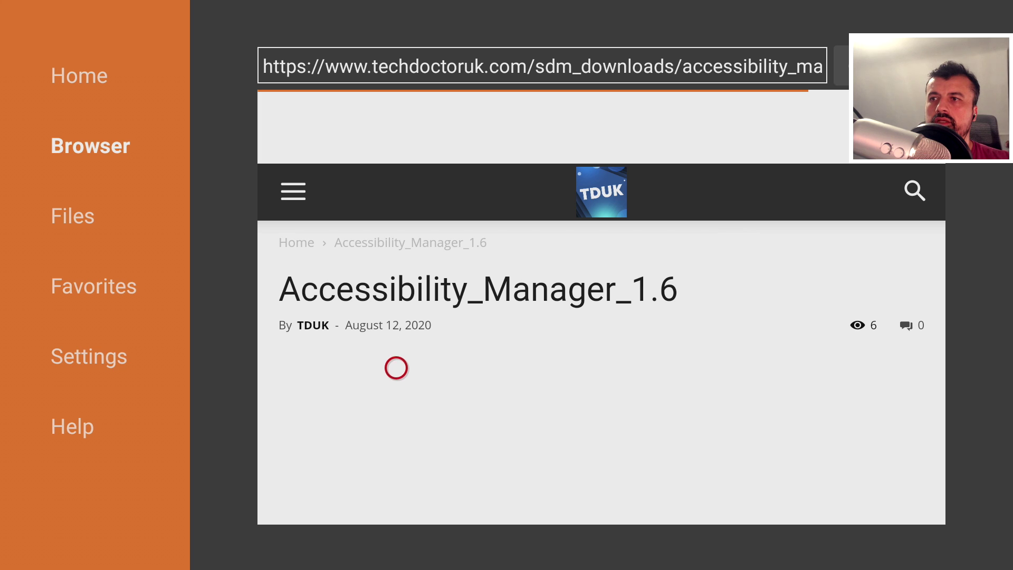
Step: Download and install Accessibility_Manager_1.6, then exit Downloader to the Fire TV Home screen
scroll(396, 501, down, 5)
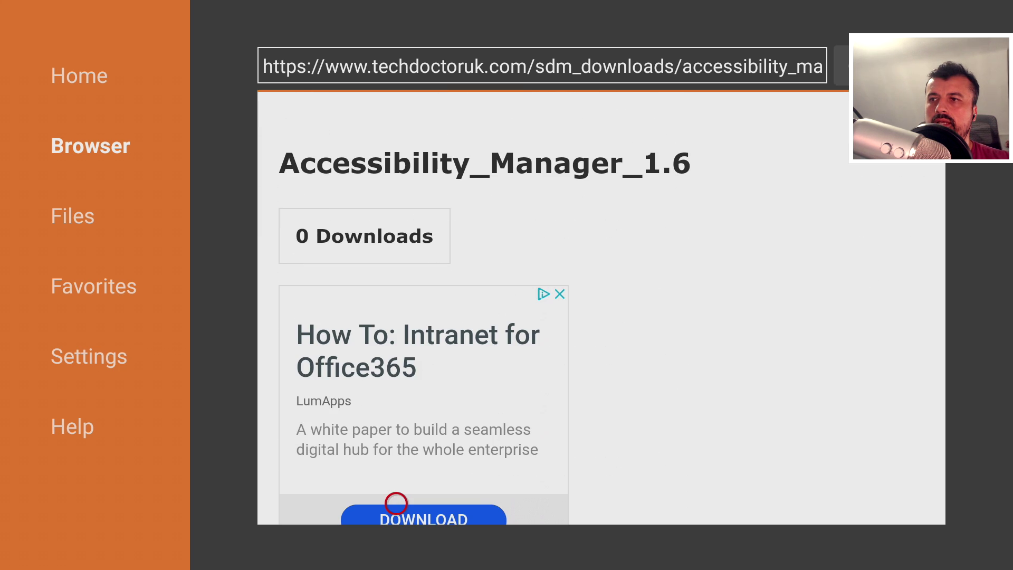
scroll(396, 503, down, 5)
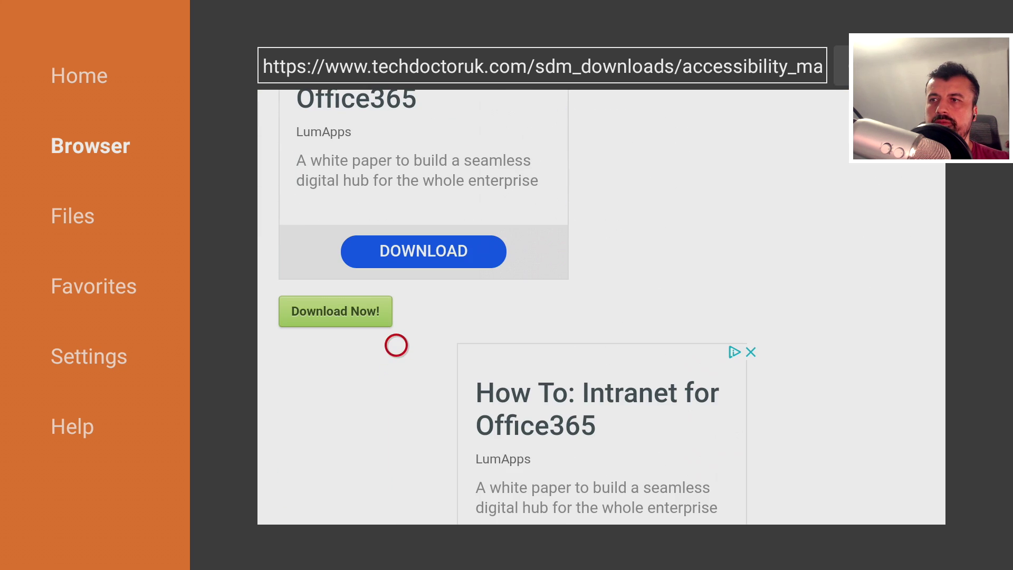
click(352, 318)
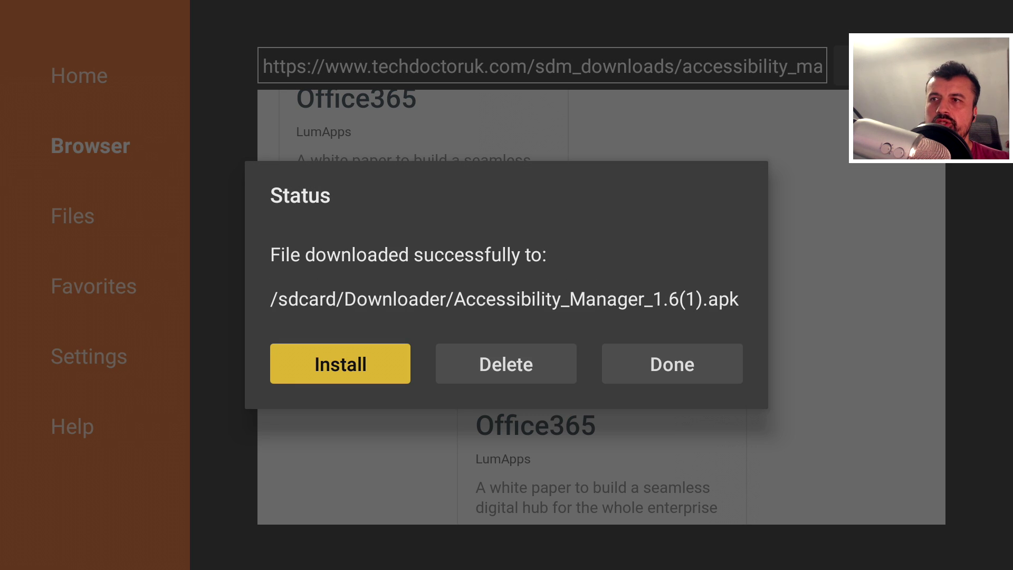
key(Return)
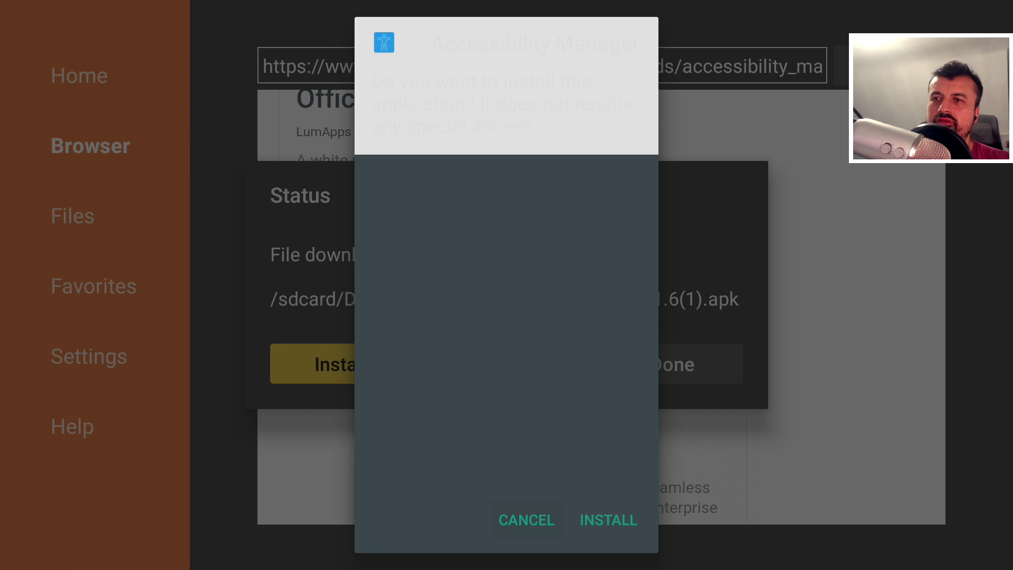
key(Return)
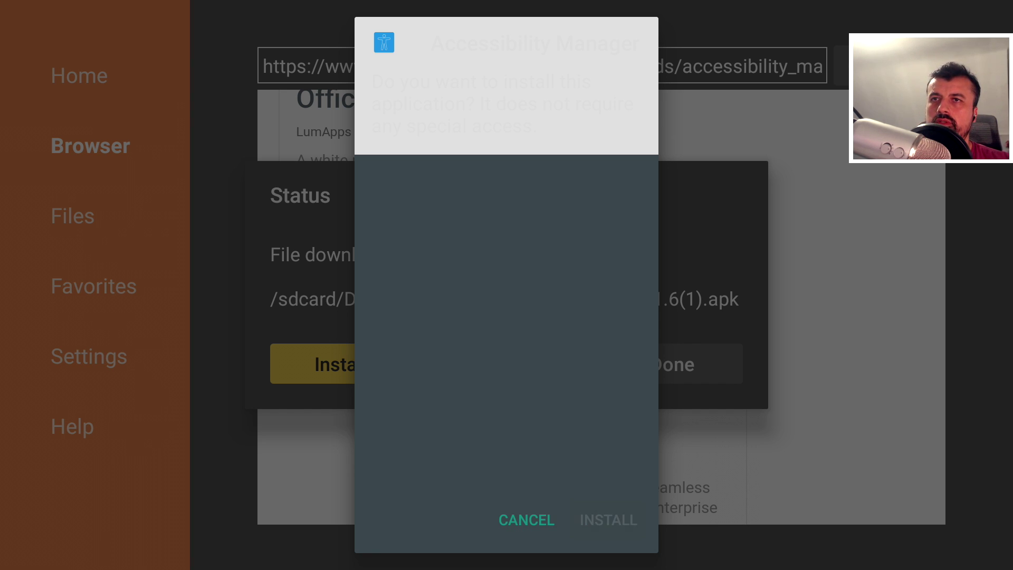
key(Escape)
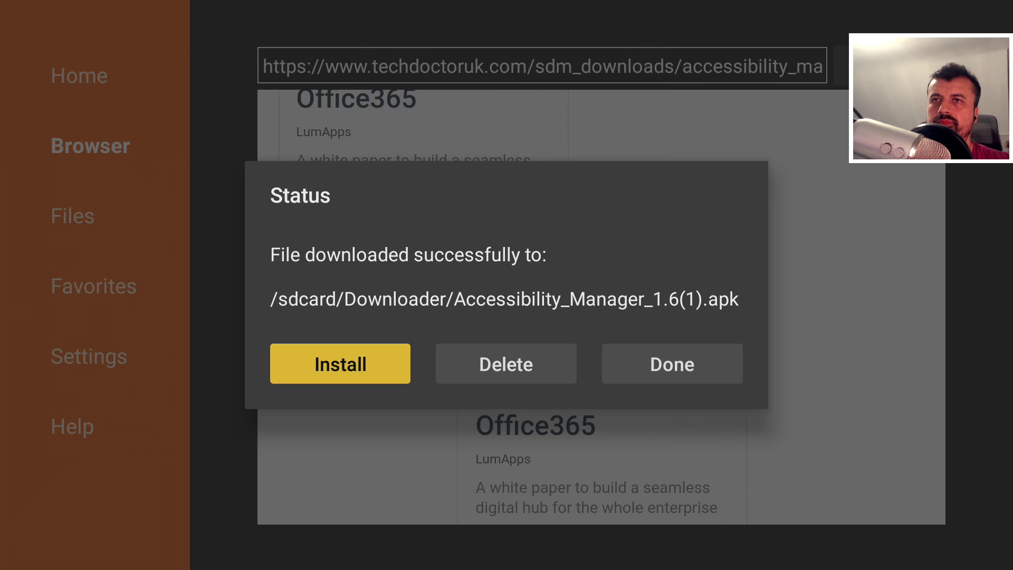
key(Home)
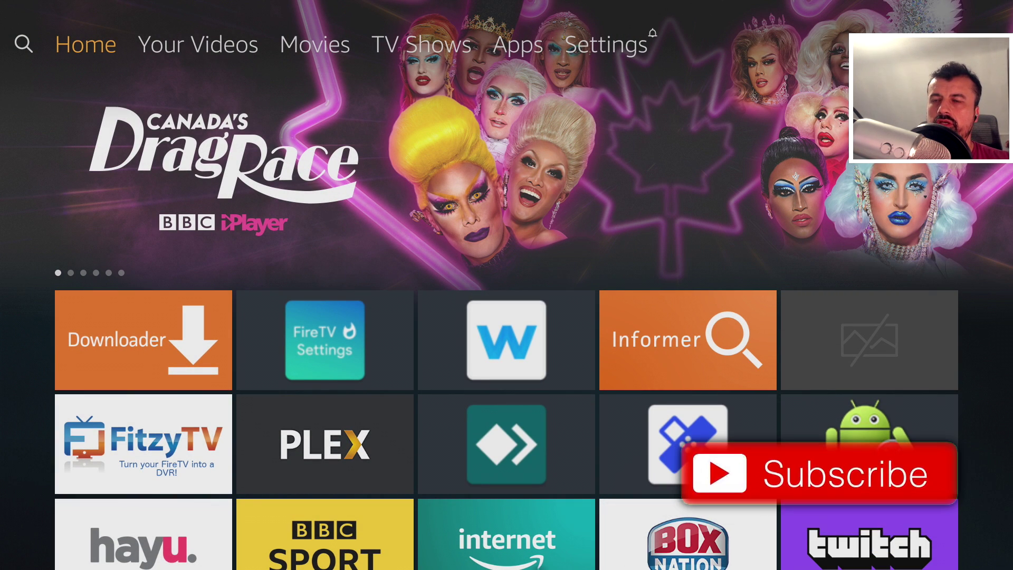
Step: Open the full apps library from the Home dashboard and launch Accessibility Manager
key(Home)
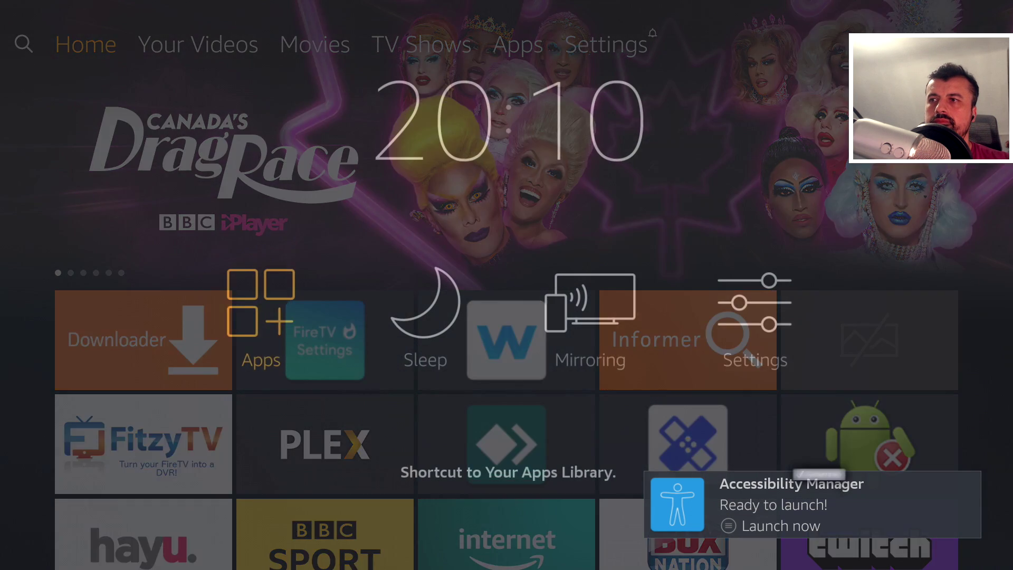
key(Return)
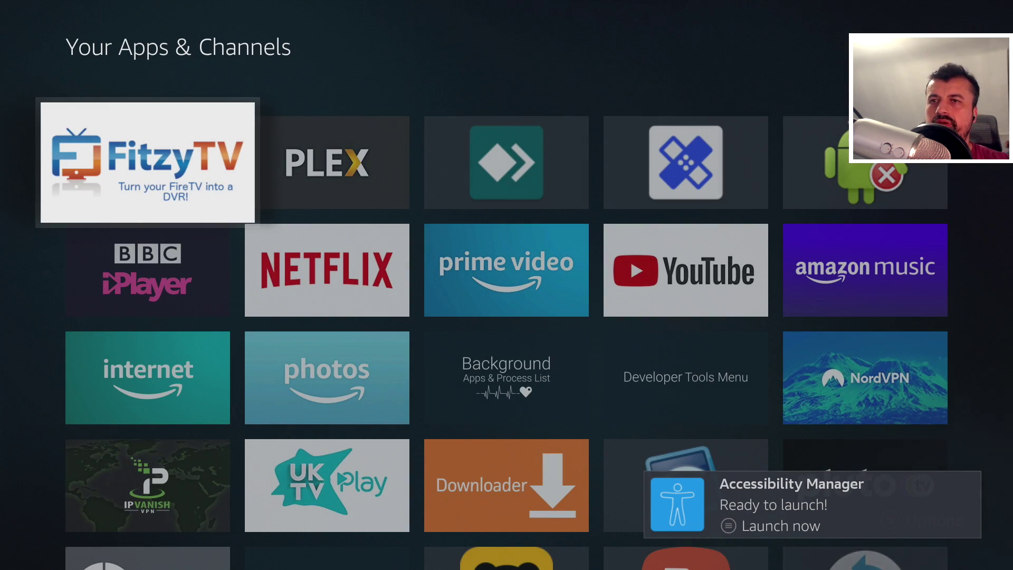
key(Down)
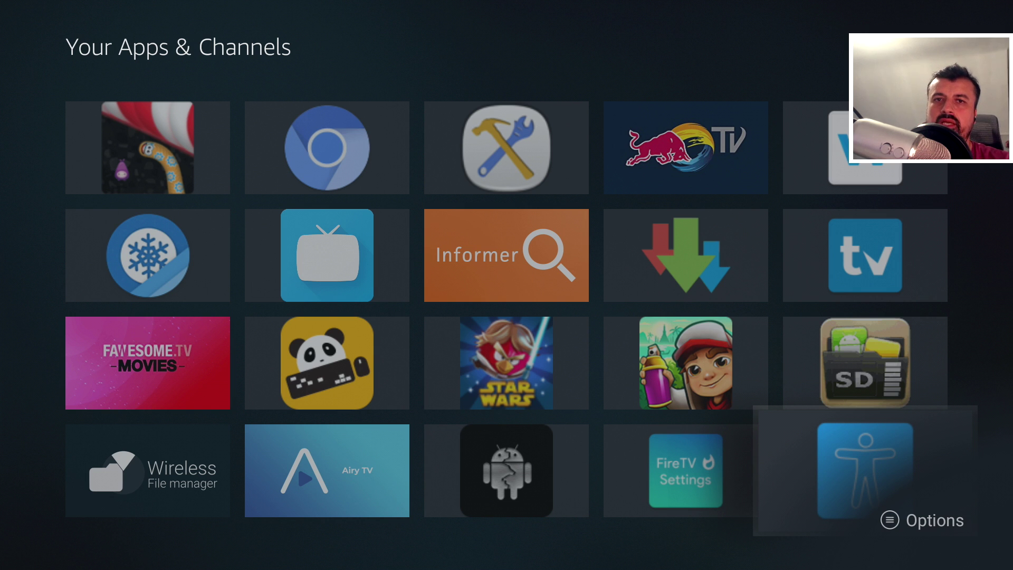
key(Left)
key(Right)
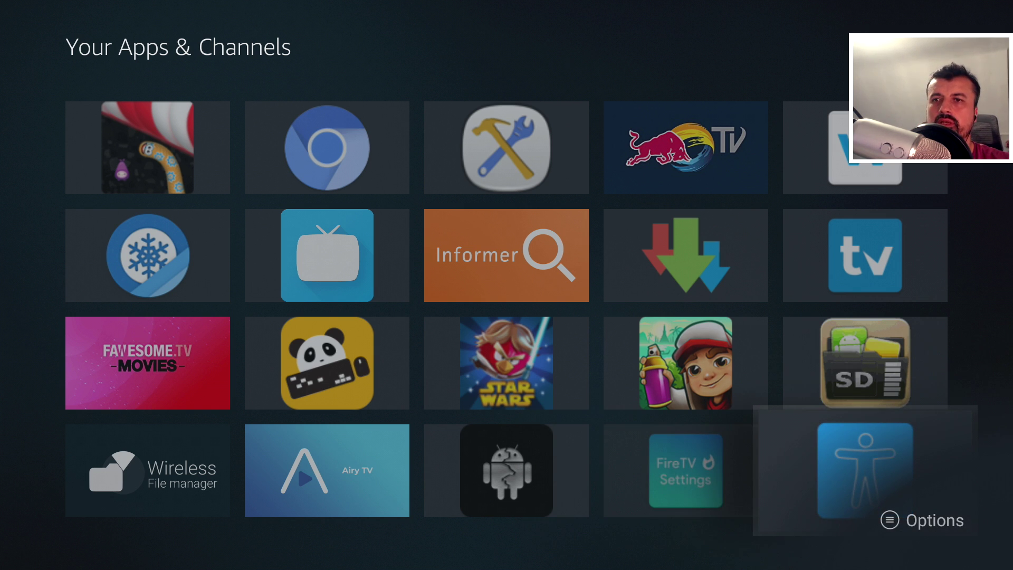
key(Return)
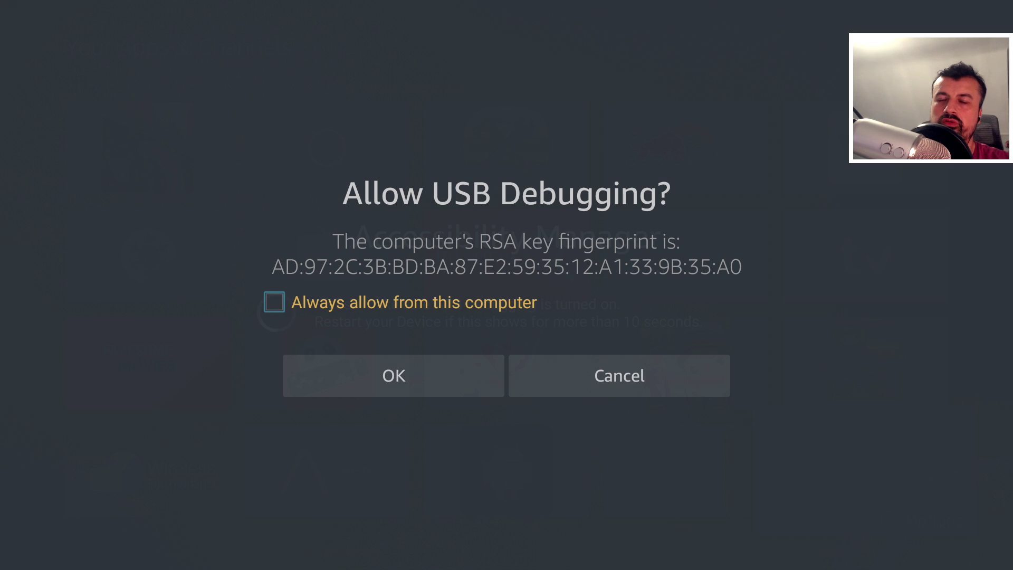
Step: Always allow USB debugging from this computer, then open Accessibility Manager's app list
key(Return)
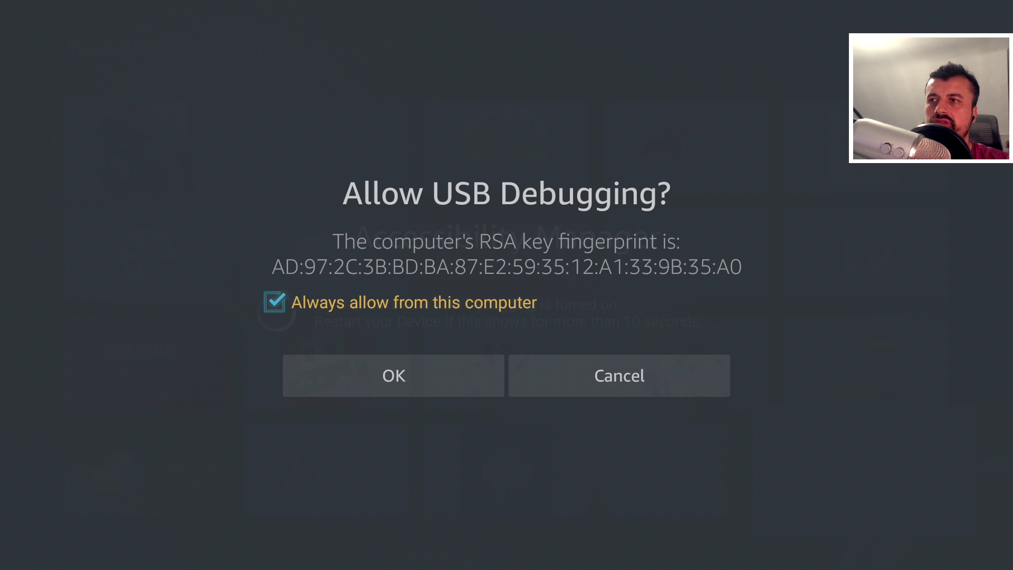
key(Down)
key(Return)
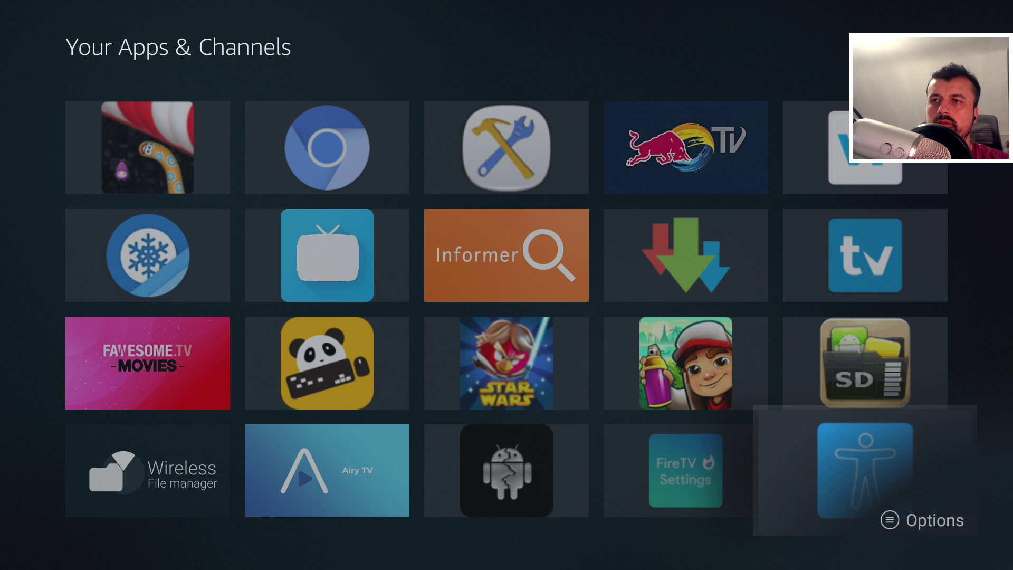
key(Return)
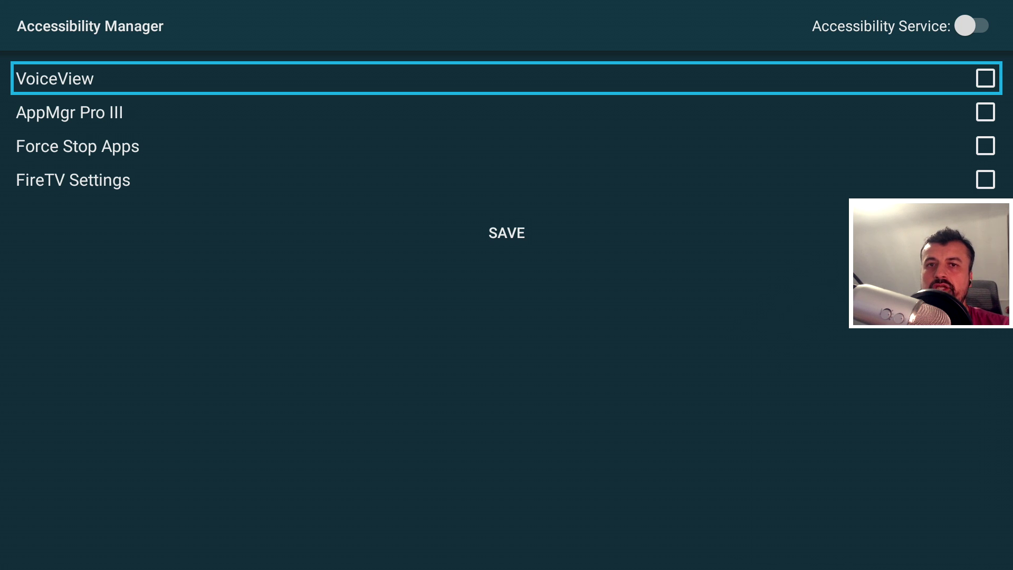
Step: Turn on the accessibility service, tick FireTV Settings, and save the settings
key(Down)
key(Down)
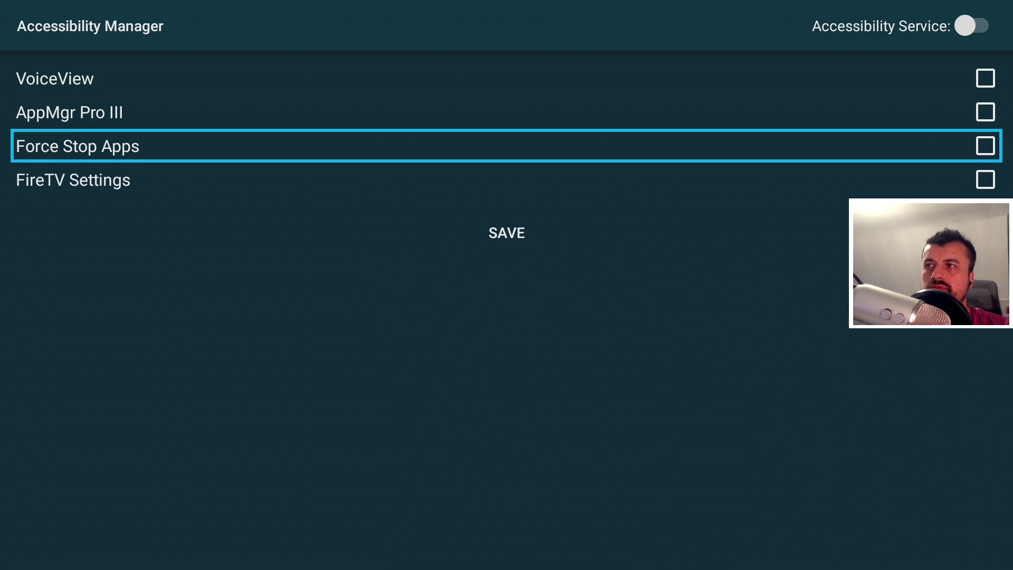
key(Up)
key(Up)
key(Up)
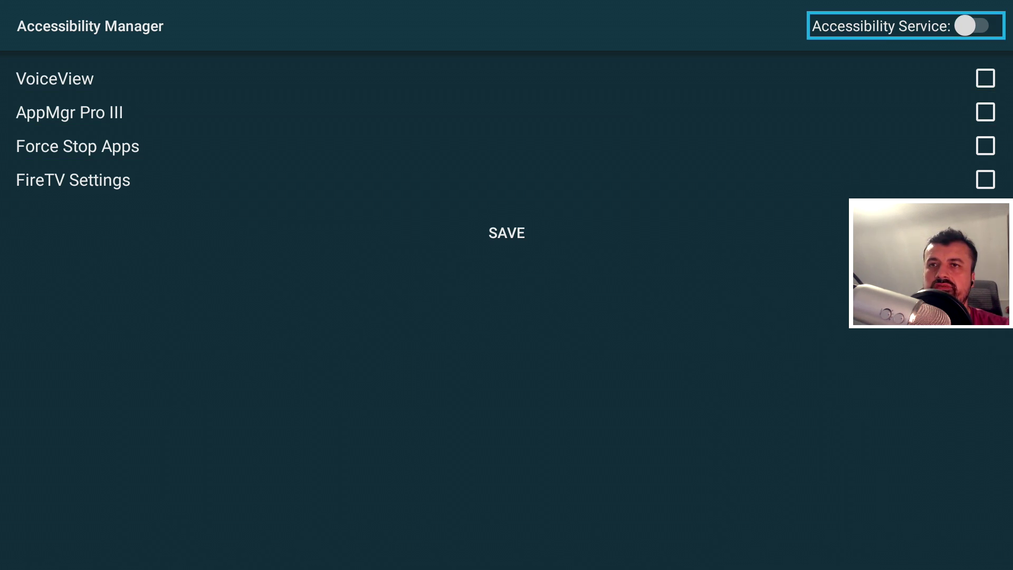
key(Return)
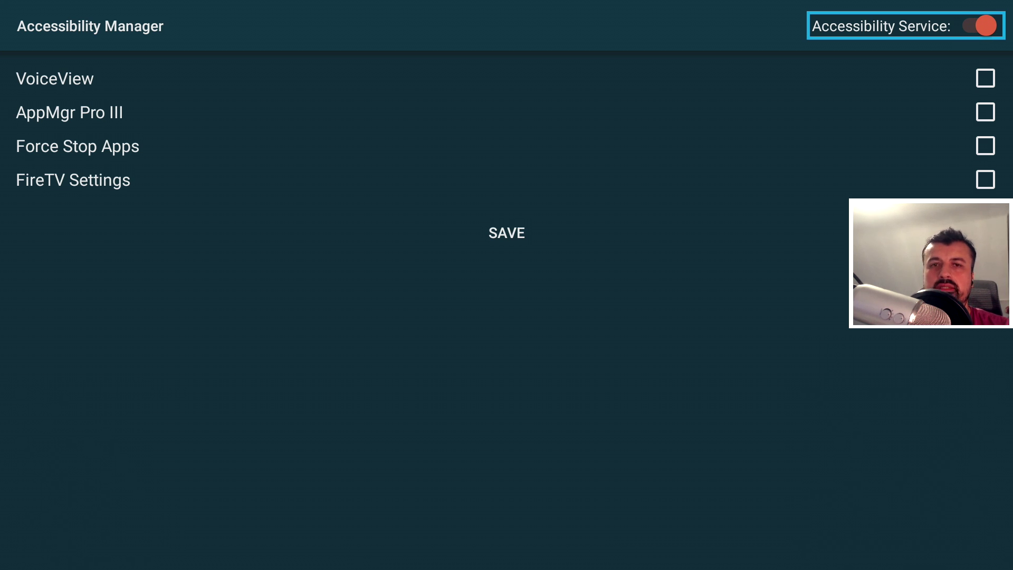
key(Down)
key(Down)
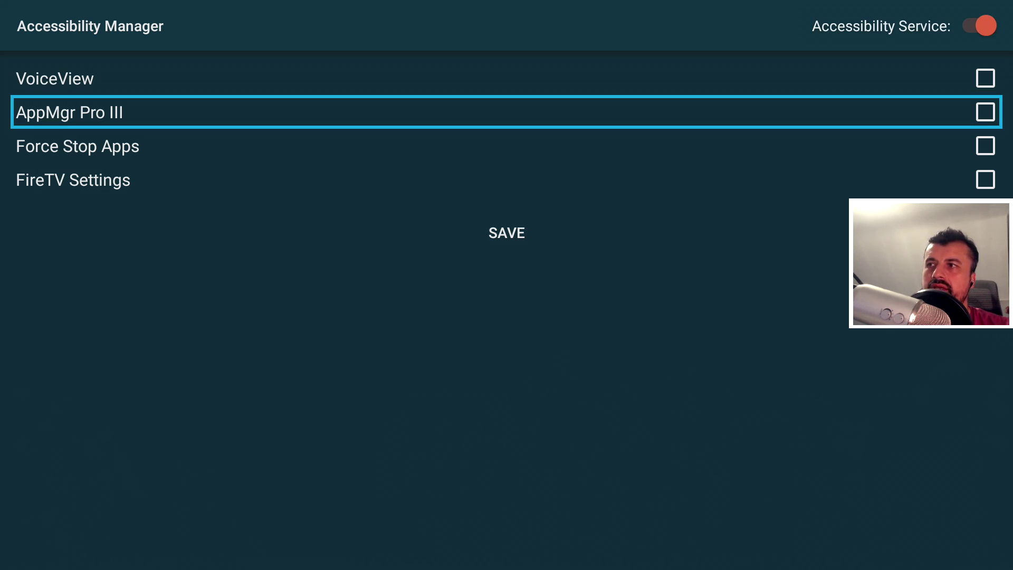
key(Down)
key(Down)
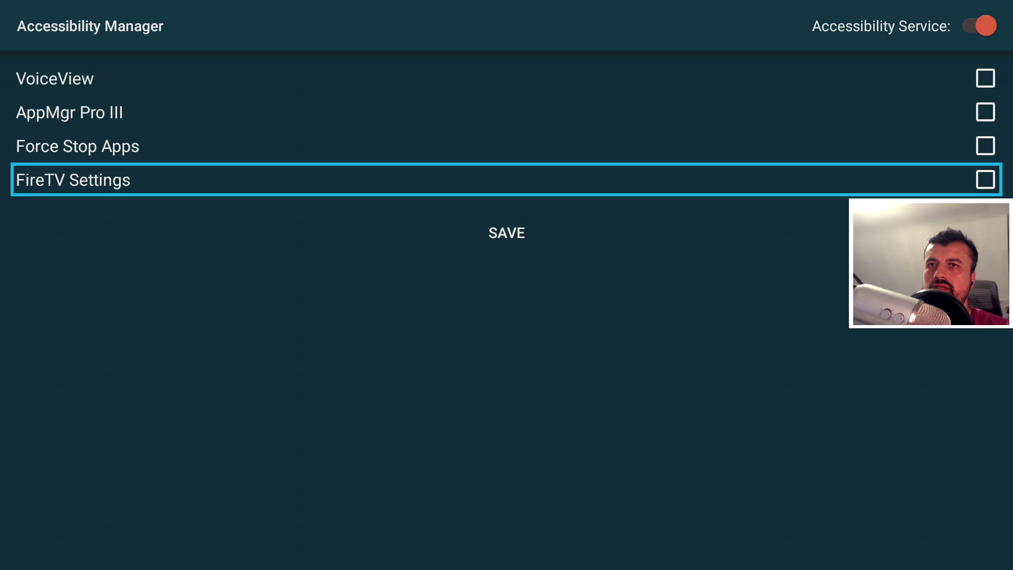
key(Return)
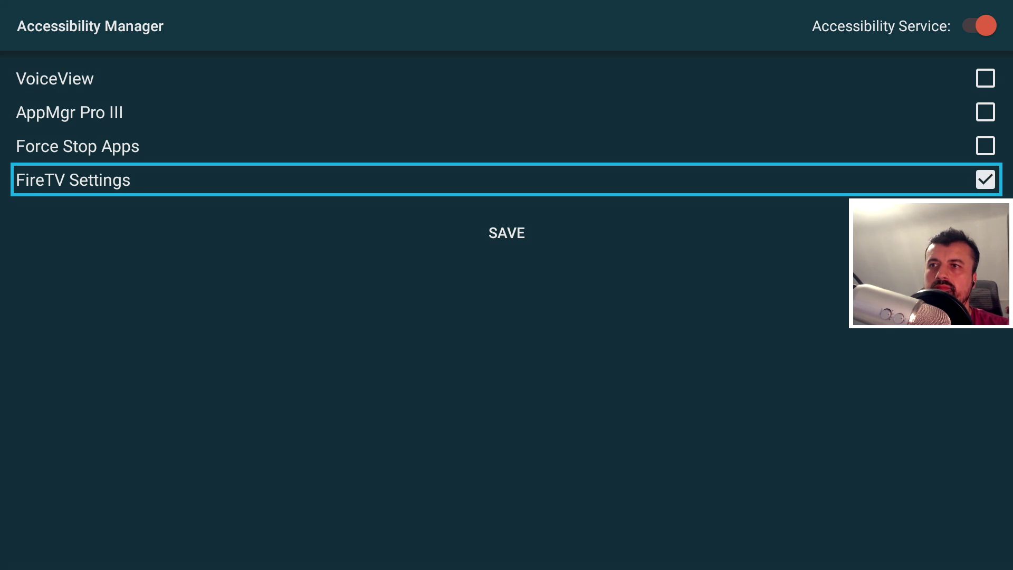
key(Down)
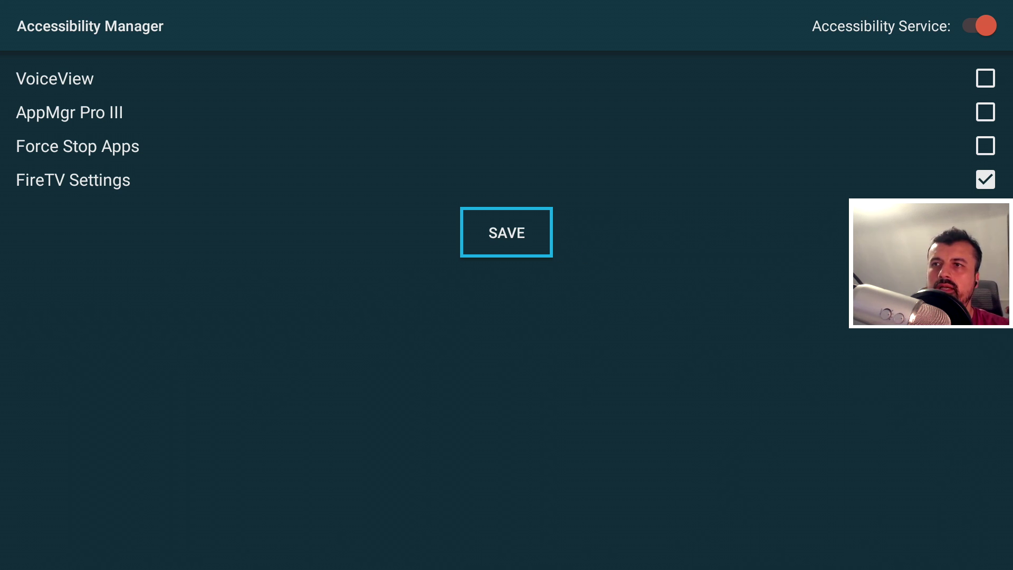
key(Return)
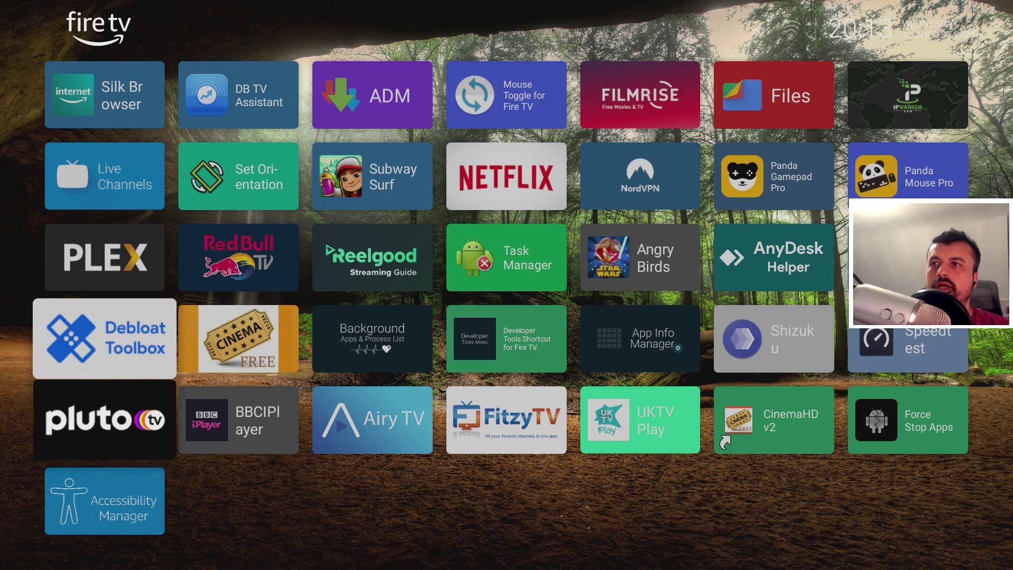
key(Up)
key(Up)
key(Up)
key(Up)
key(Up)
key(Up)
key(Up)
key(Up)
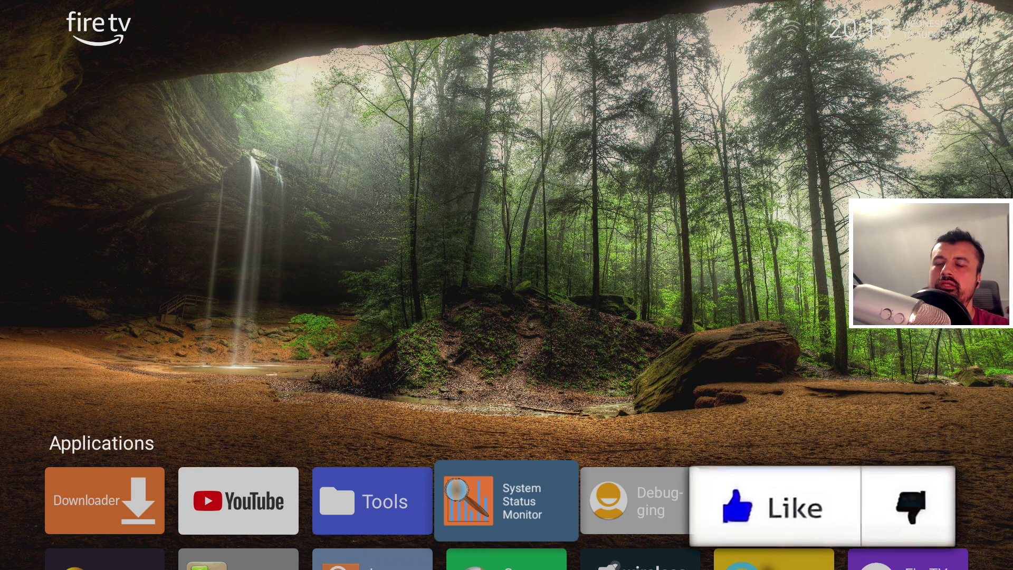
key(Down)
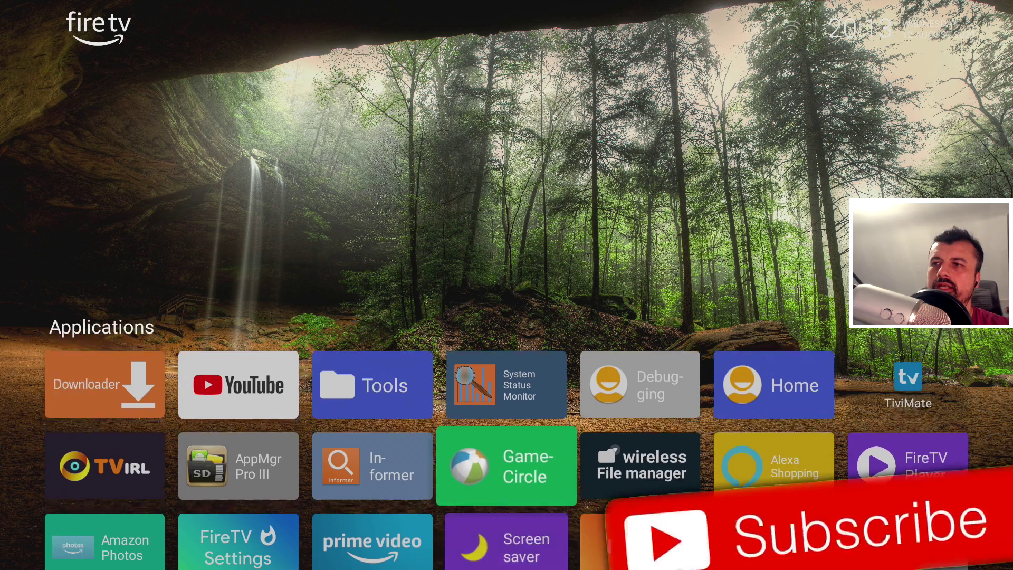
key(Down)
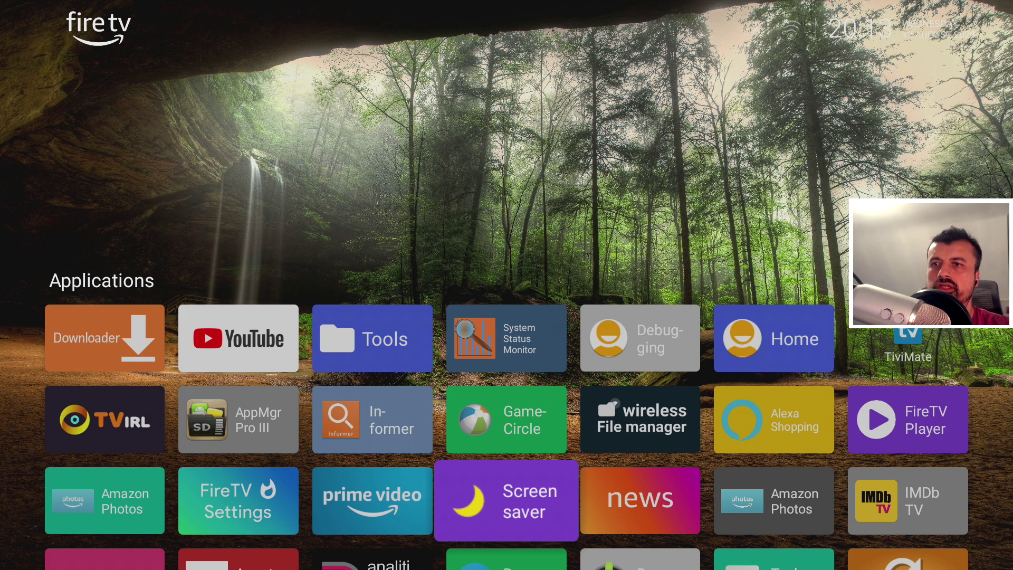
key(Left)
key(Left)
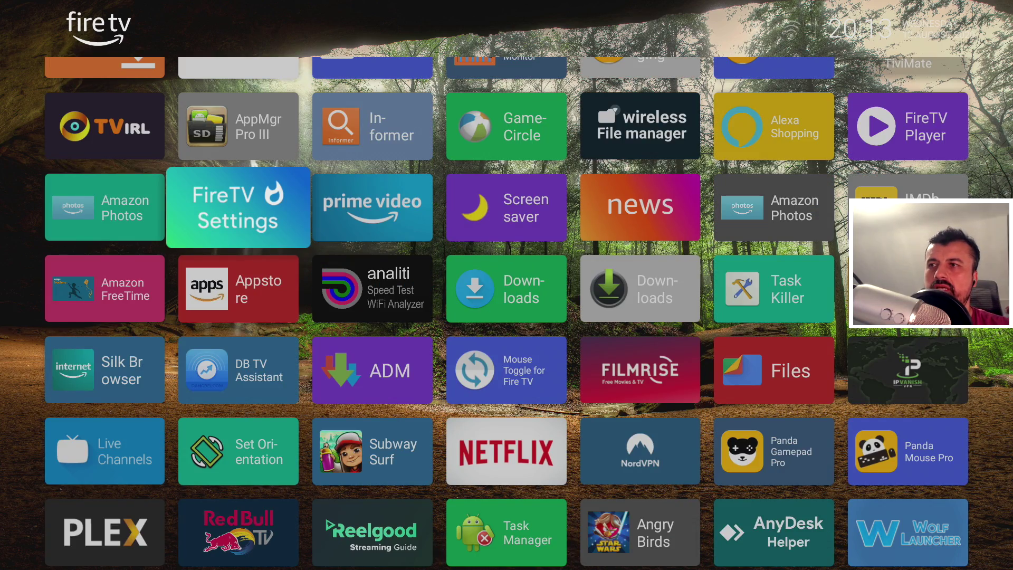
Step: Keep Wolf Launcher as the Selected Launcher in FireTV Launcher Settings
key(Return)
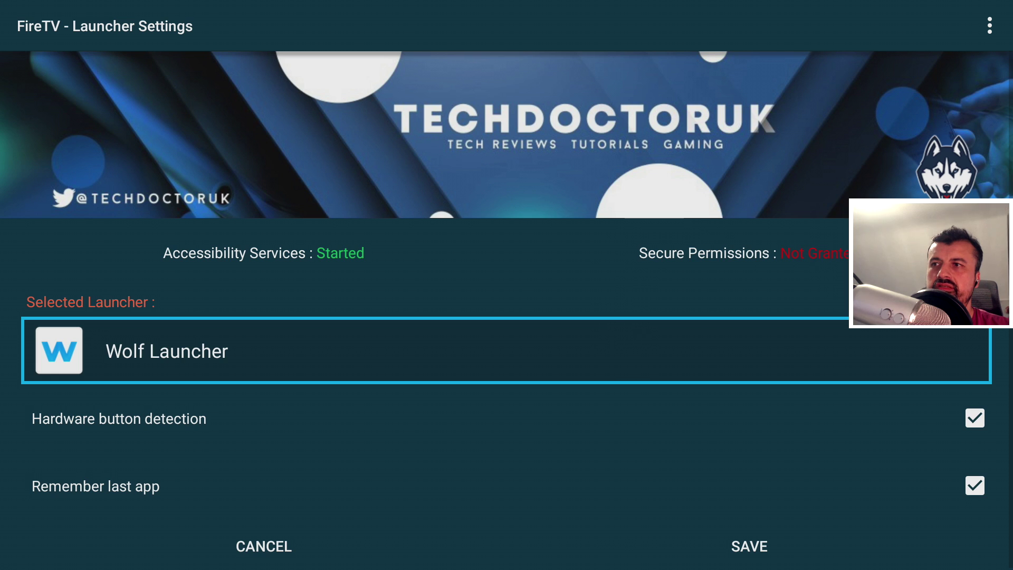
key(Up)
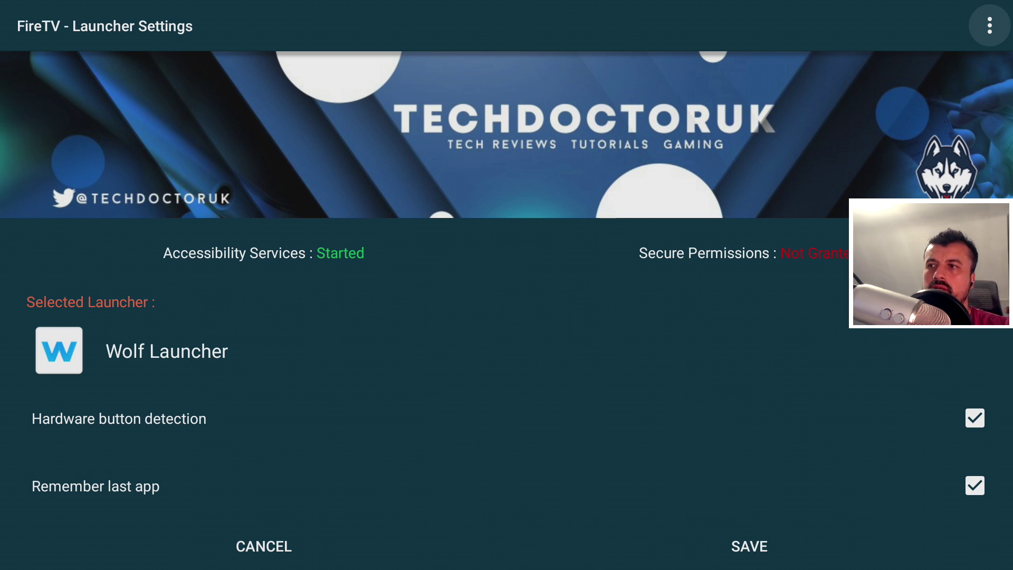
key(Down)
key(Down)
key(Up)
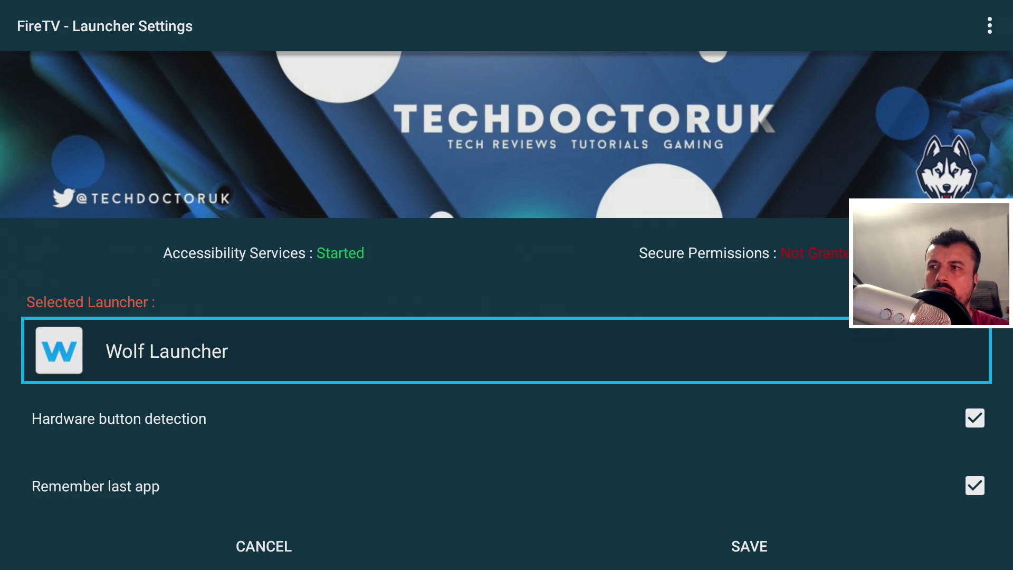
key(Return)
key(Down)
key(Down)
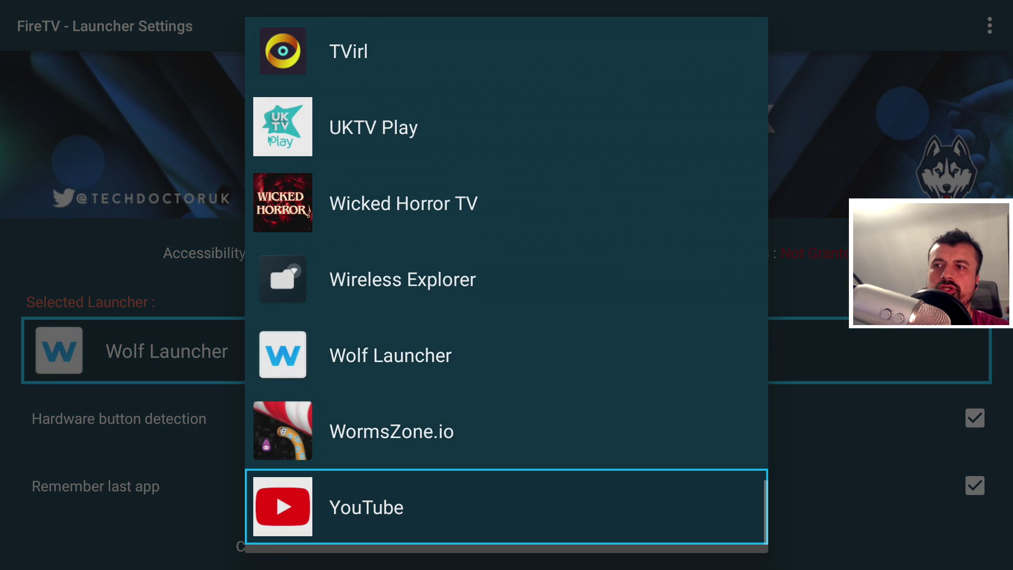
key(Up)
key(Up)
key(Up)
key(Up)
key(Up)
key(Up)
key(Up)
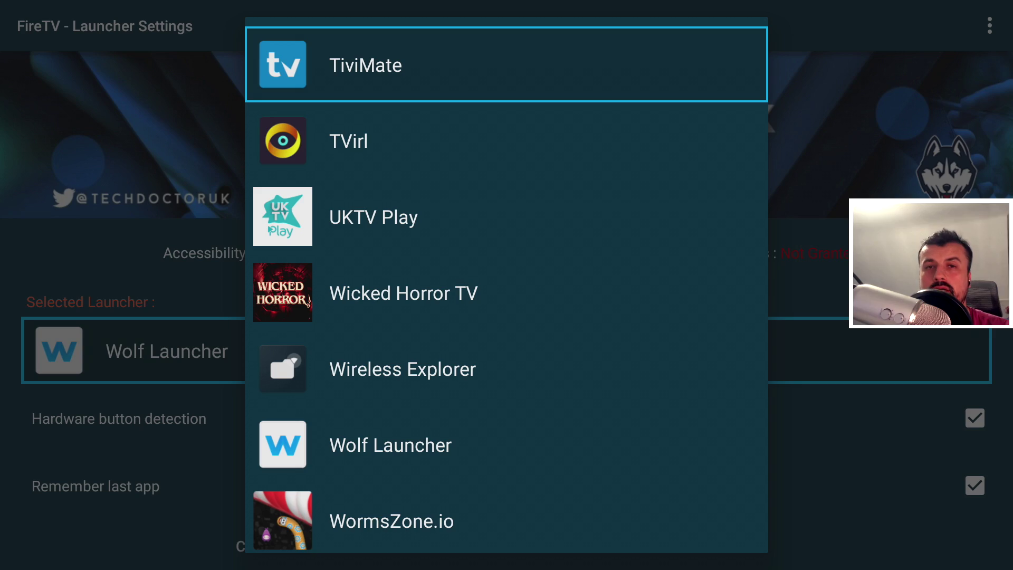
key(Escape)
Step: Save the launcher settings to return to the app grid
key(Down)
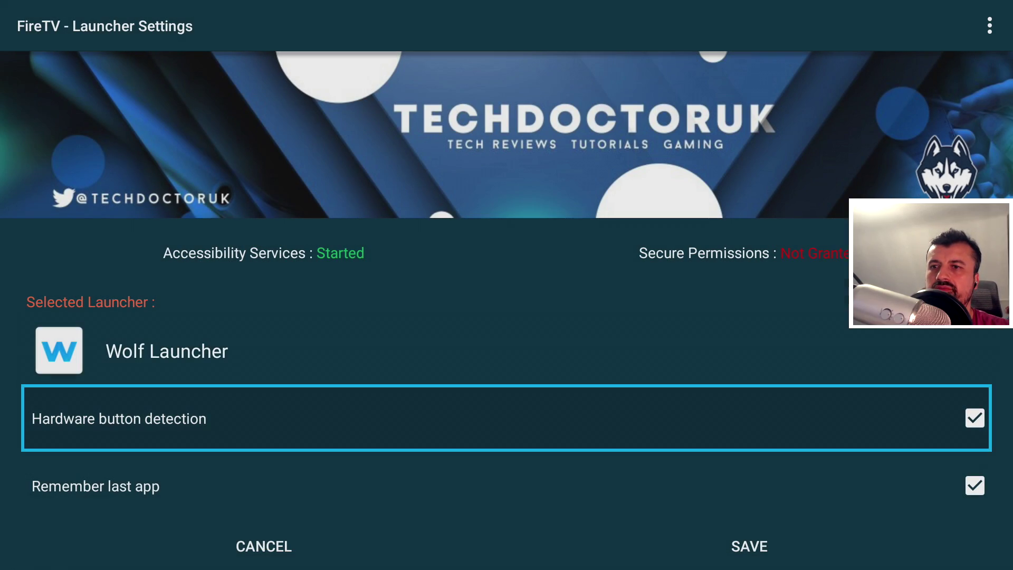
key(Down)
key(Down)
key(Right)
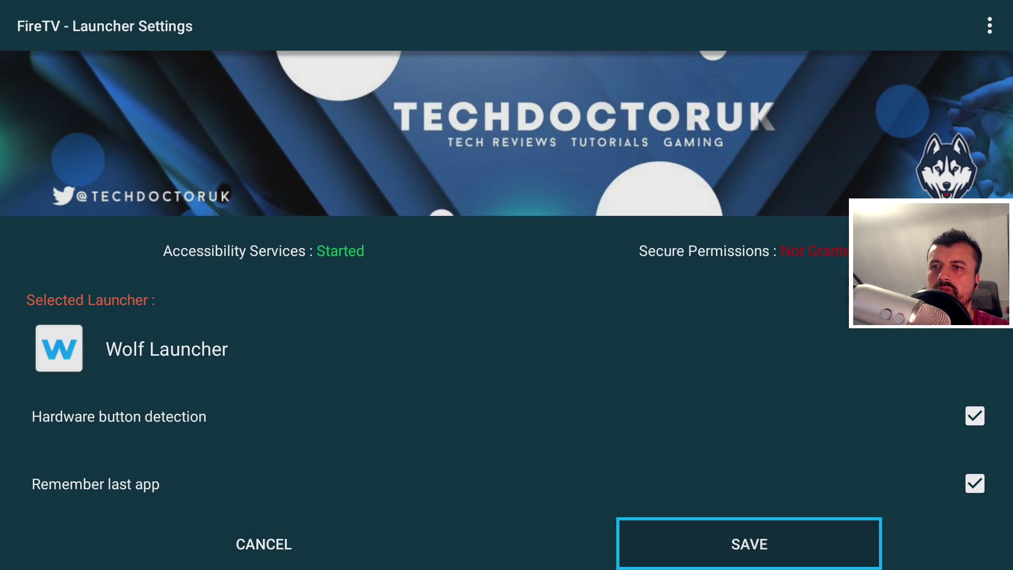
key(Return)
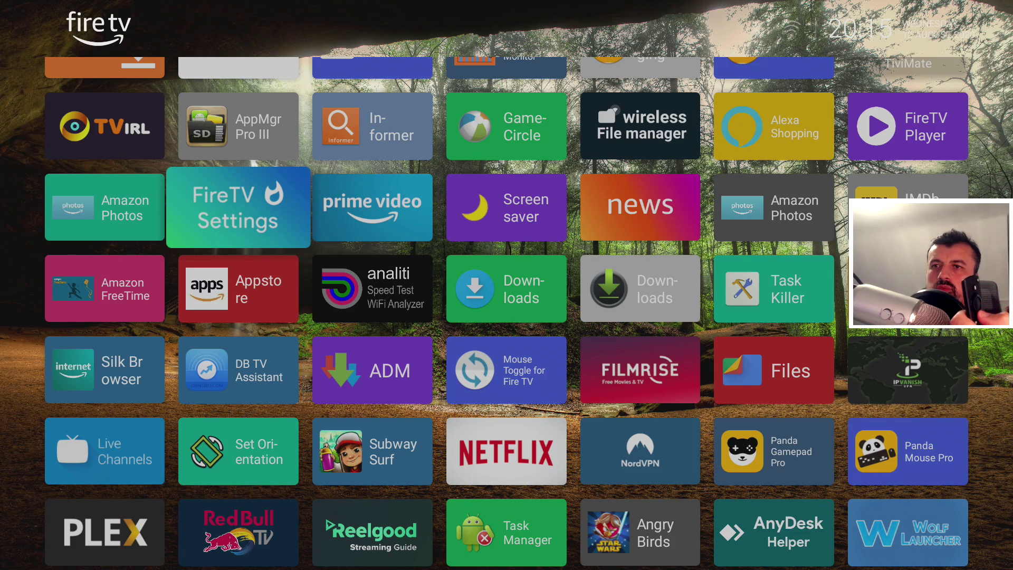
Step: Hide the app grid, then move along the Applications row to the Downloader app
key(Up)
key(Up)
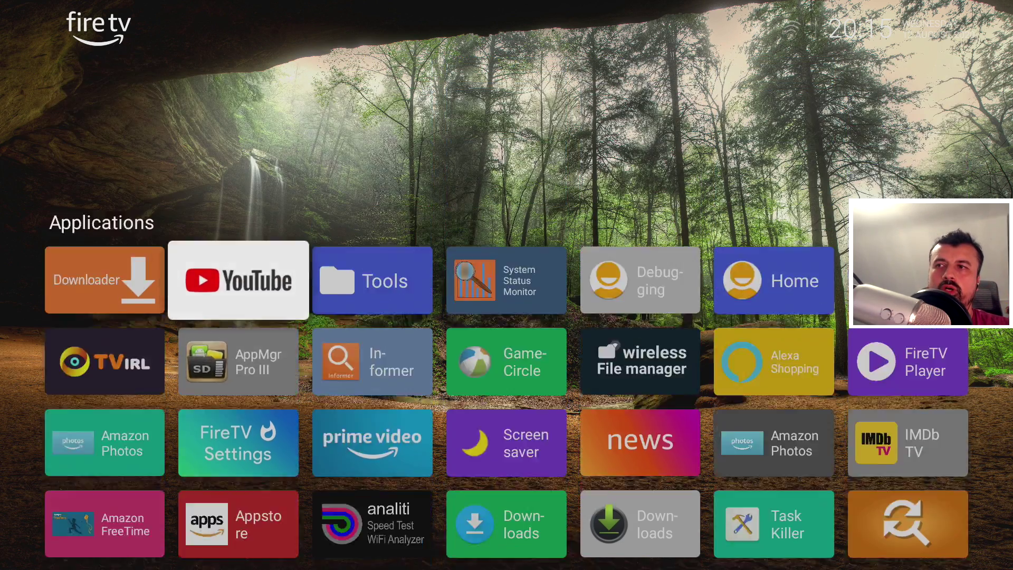
key(Up)
key(Right)
key(Right)
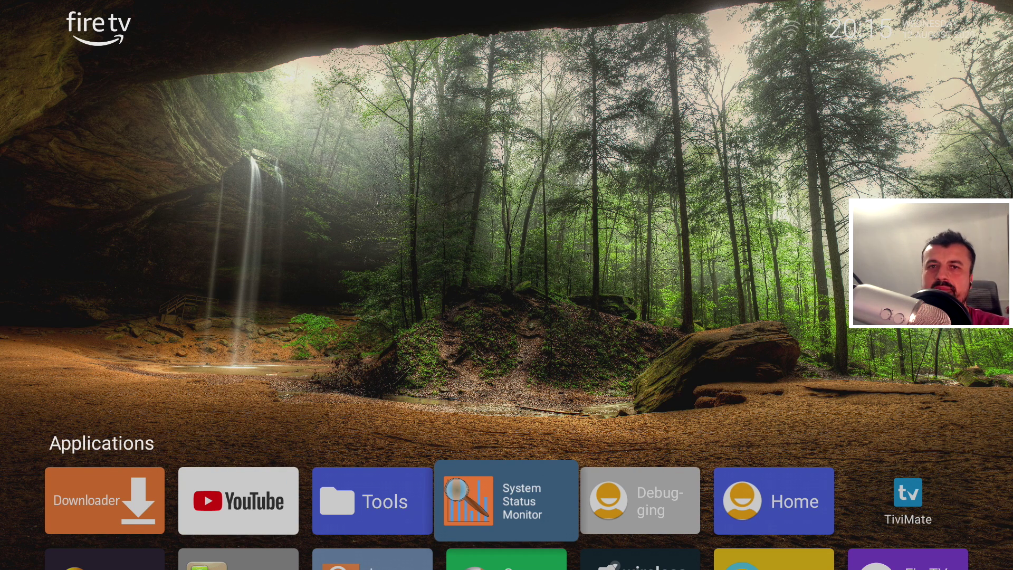
key(Right)
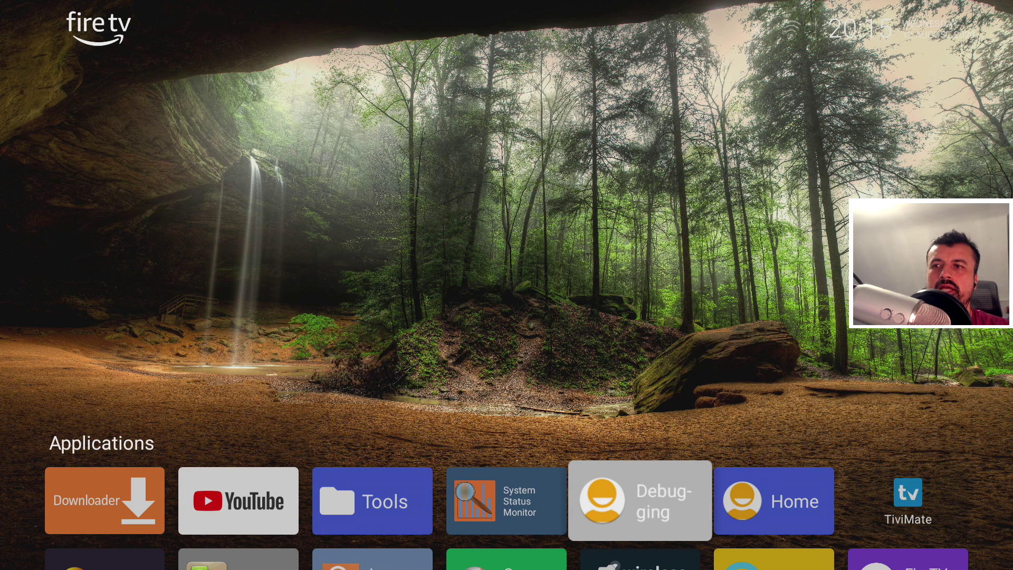
key(Left)
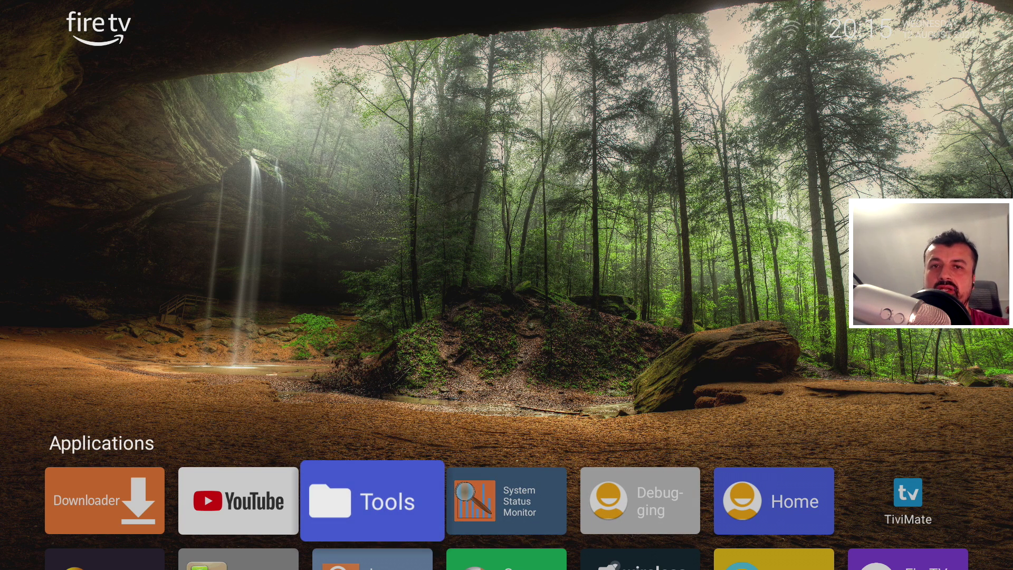
key(Left)
key(Left)
Step: Open Downloader and dismiss the finished Accessibility Manager download message
key(Return)
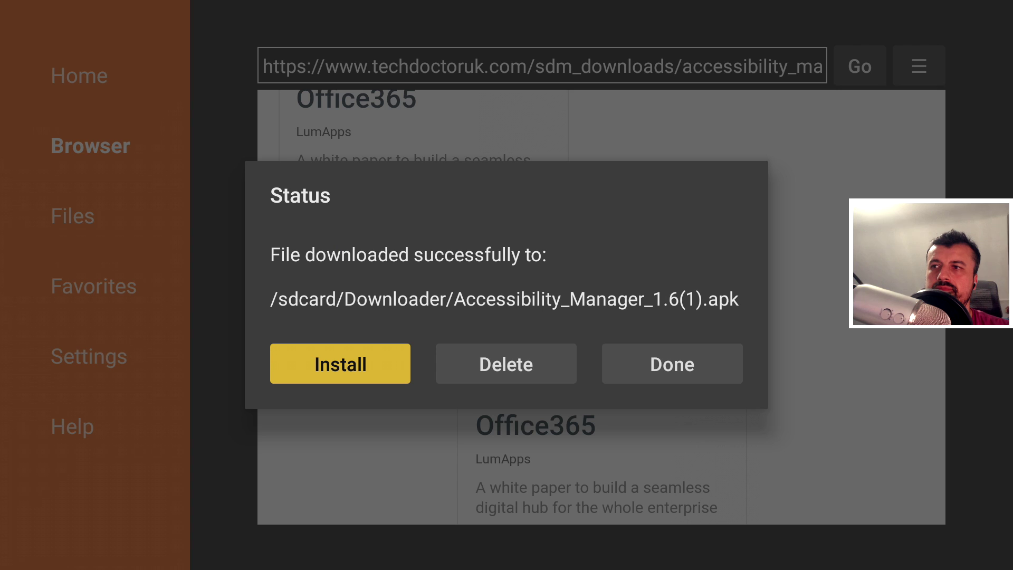
key(Right)
key(Right)
key(Return)
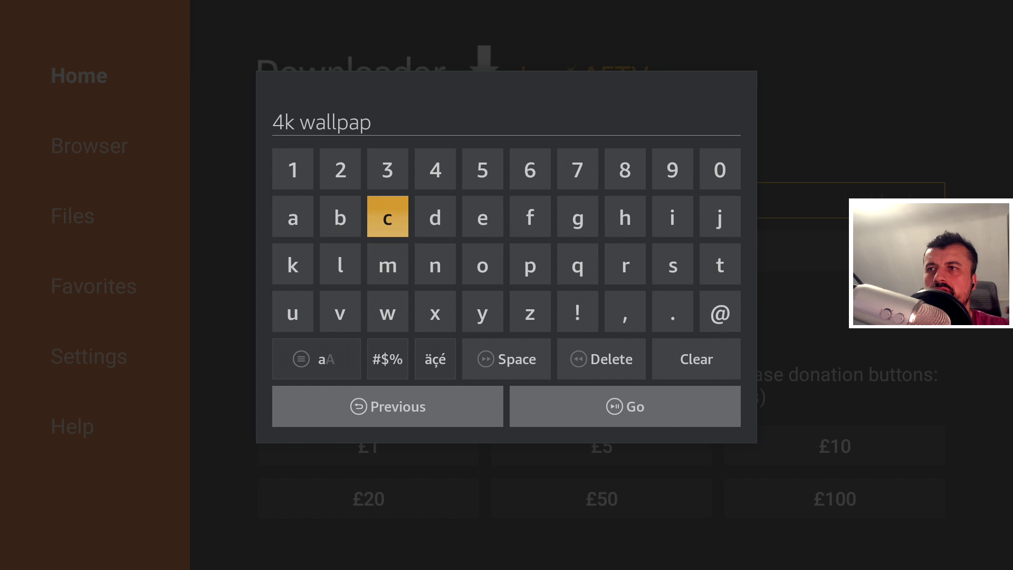
Step: Search the web for '4k wallpaper' from Downloader's Home search box
key(Right)
key(Right)
text(e)
key(Down)
key(Right)
key(Right)
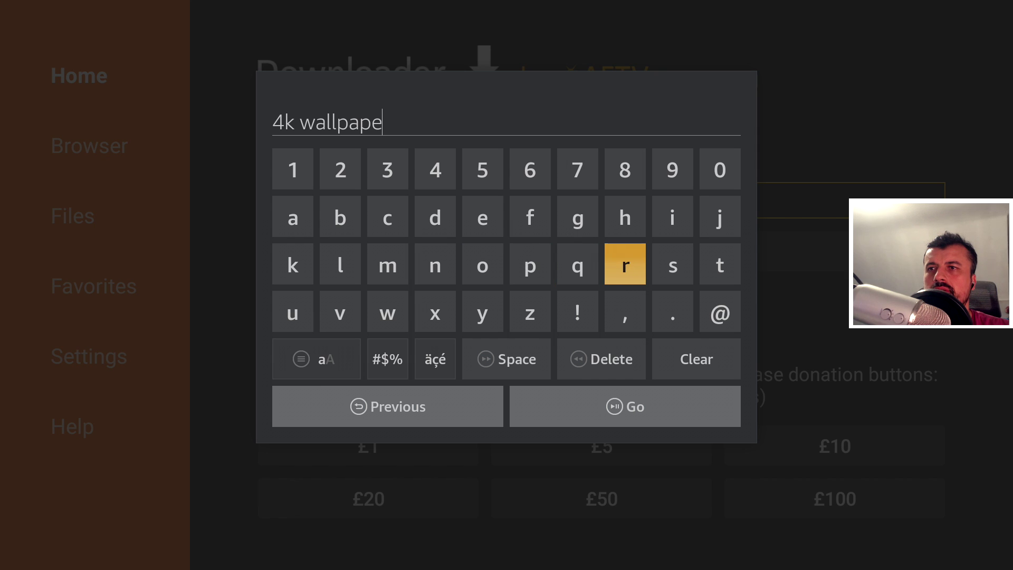
text(r)
key(Down)
key(Down)
key(Down)
key(Return)
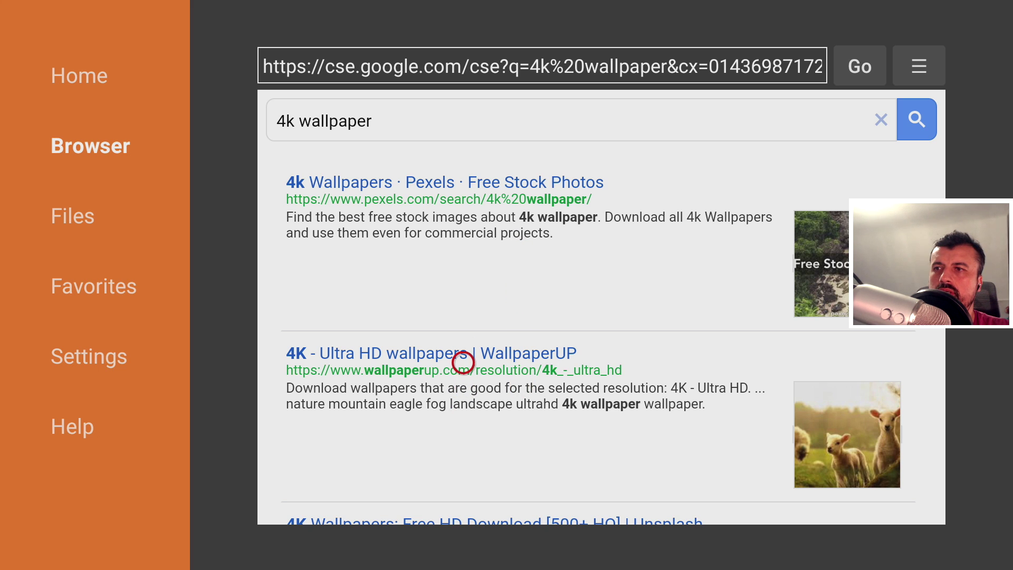
Step: From the WallpaperUP result, download the road, field and mountains wallpaper
click(463, 363)
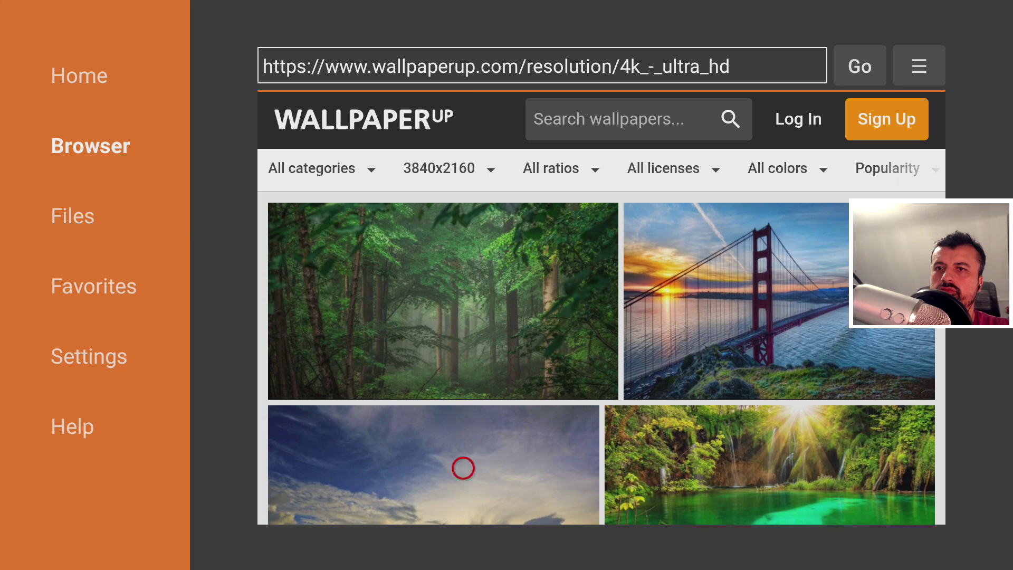
scroll(461, 468, down, 3)
scroll(464, 501, down, 10)
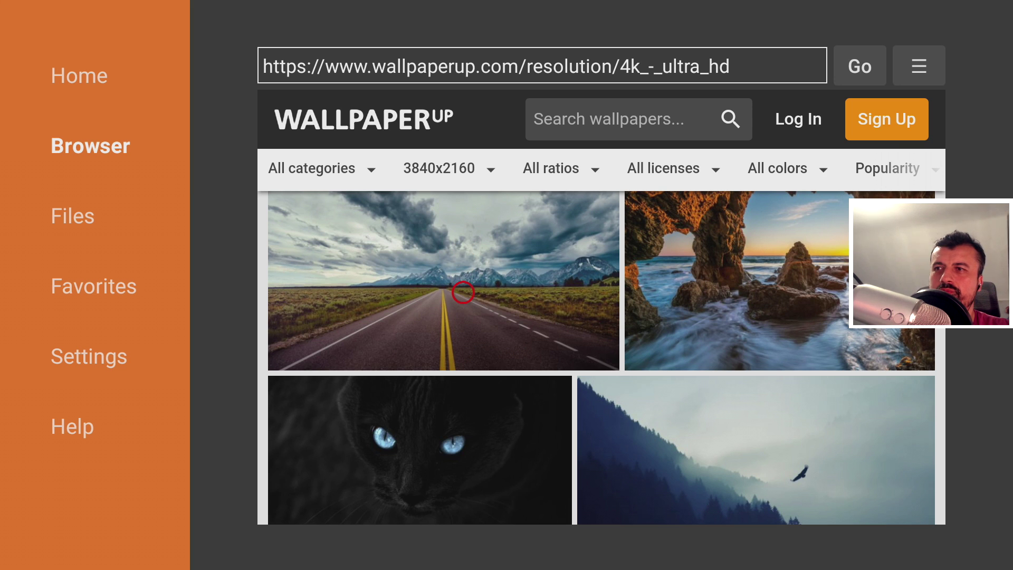
click(463, 292)
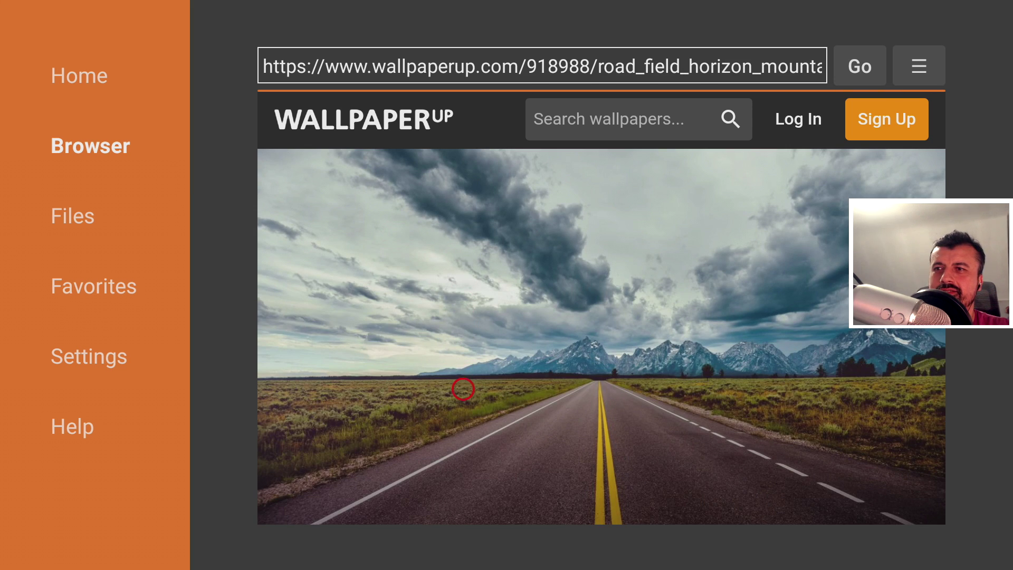
scroll(463, 501, down, 5)
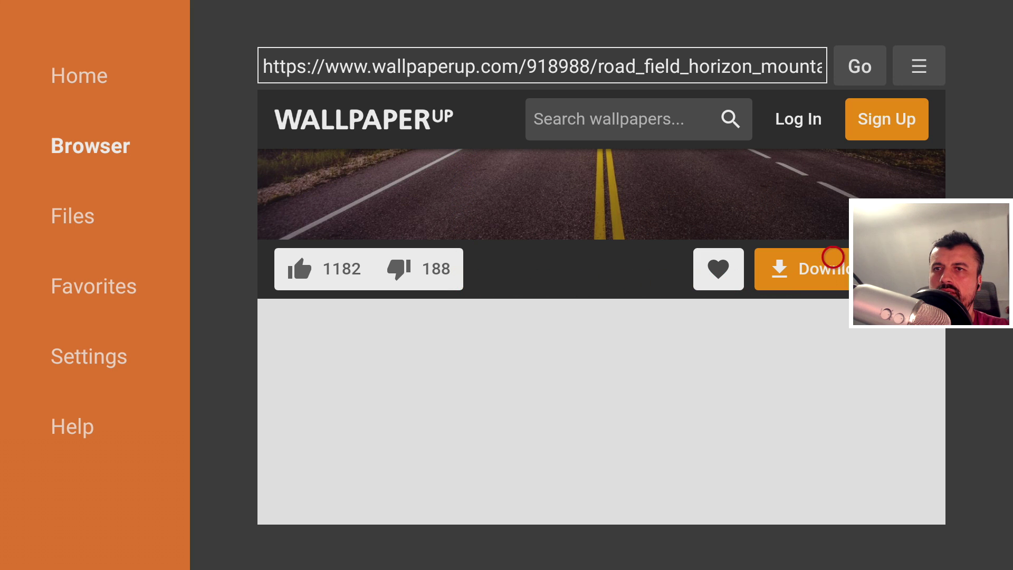
click(832, 256)
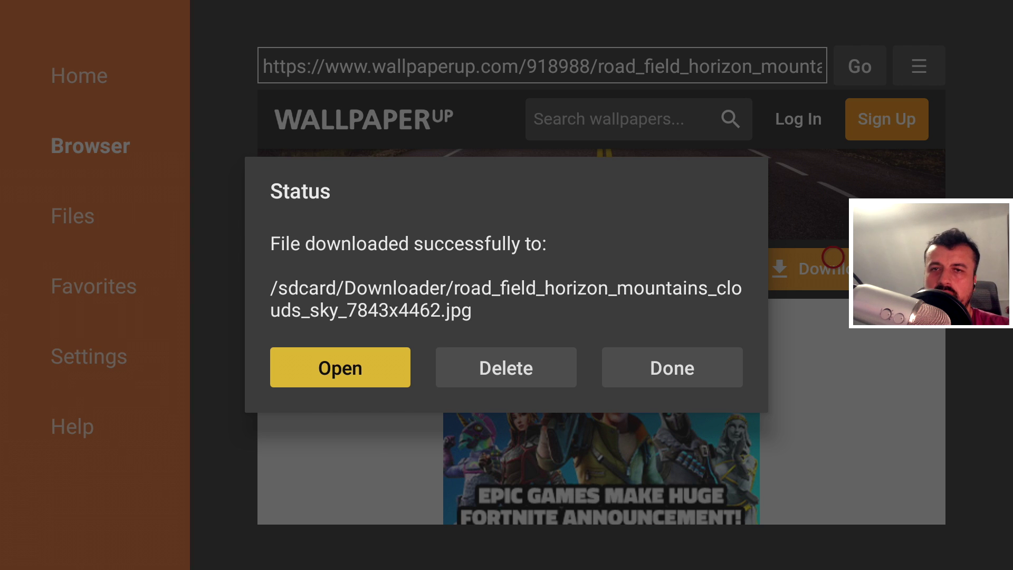
Step: Dismiss the download-complete message and go back to the launcher home screen
key(Right)
key(Right)
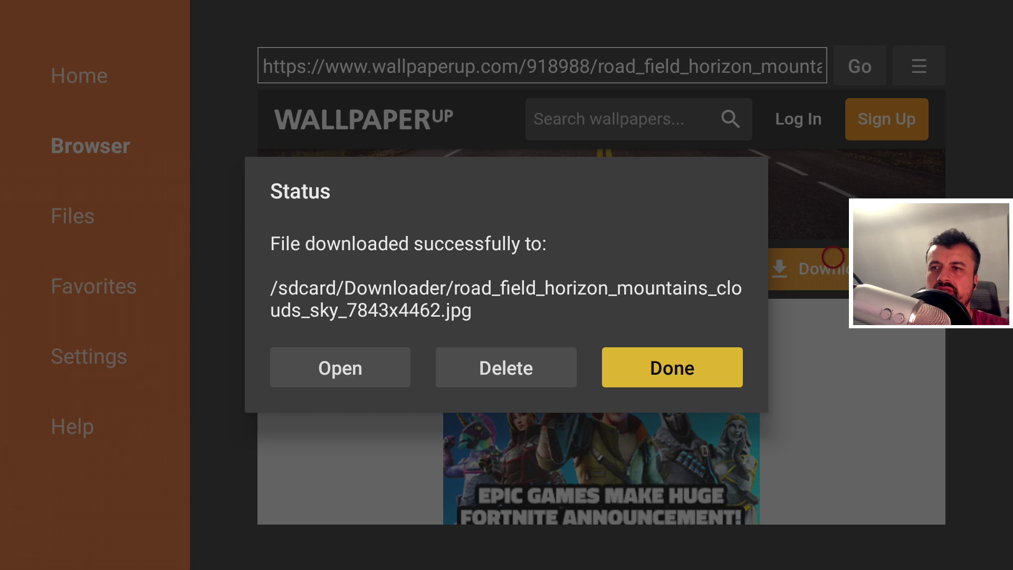
key(Return)
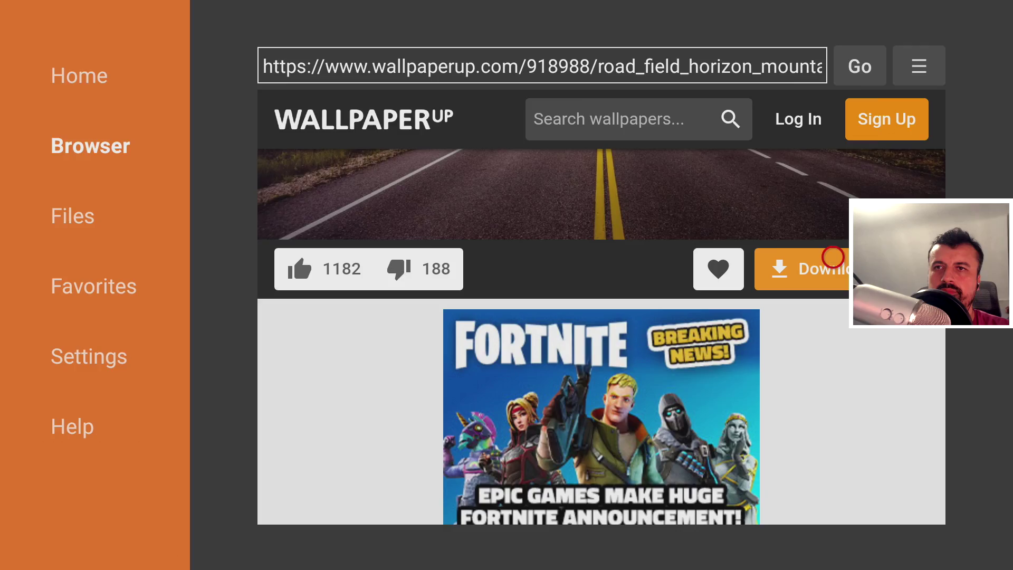
key(Home)
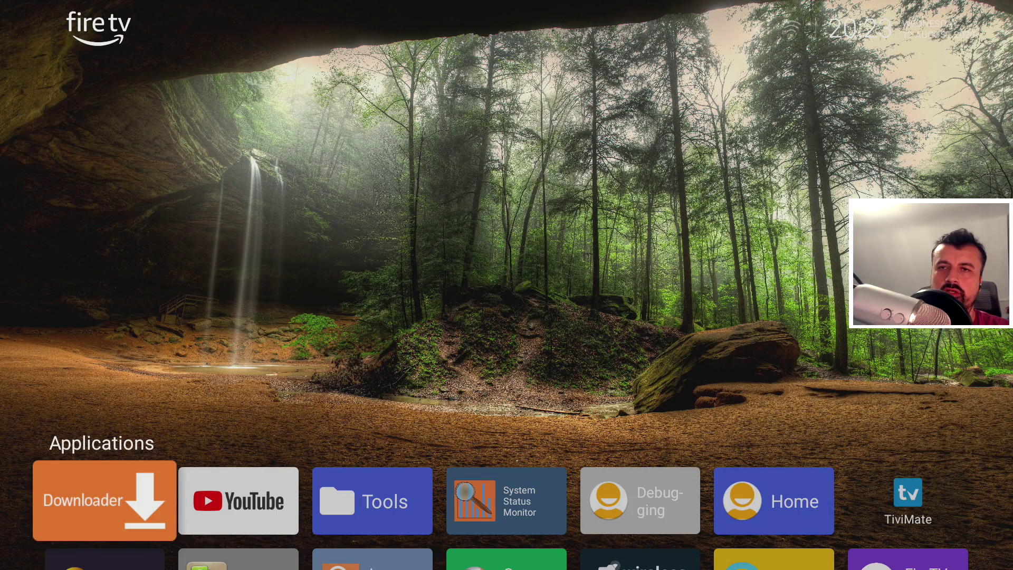
Step: From Downloader's options, reach Launcher Settings > Wallpaper > Select Wallpaper
key(Menu)
key(Down)
key(Down)
key(Down)
key(Down)
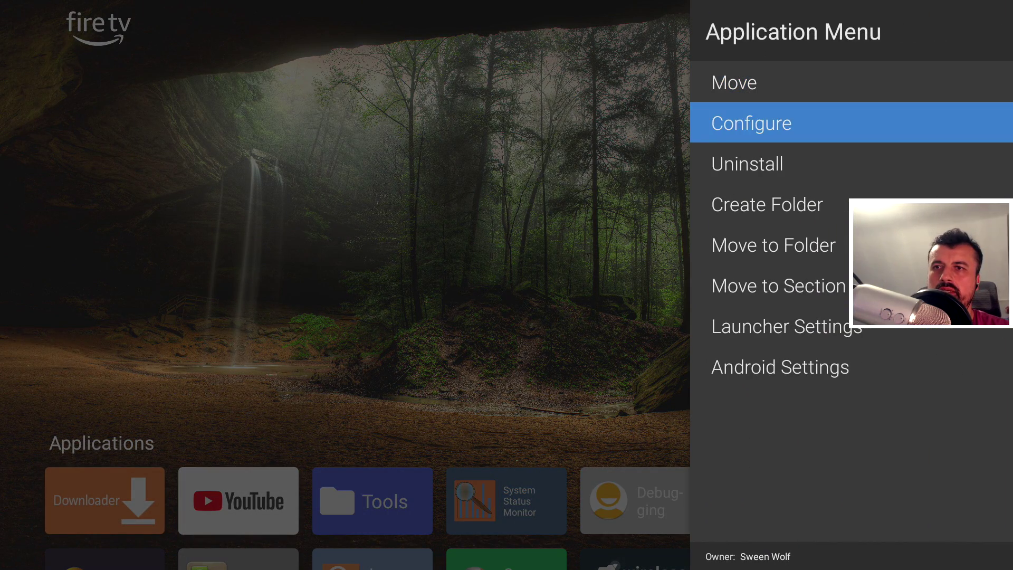
key(Down)
key(Down)
key(Return)
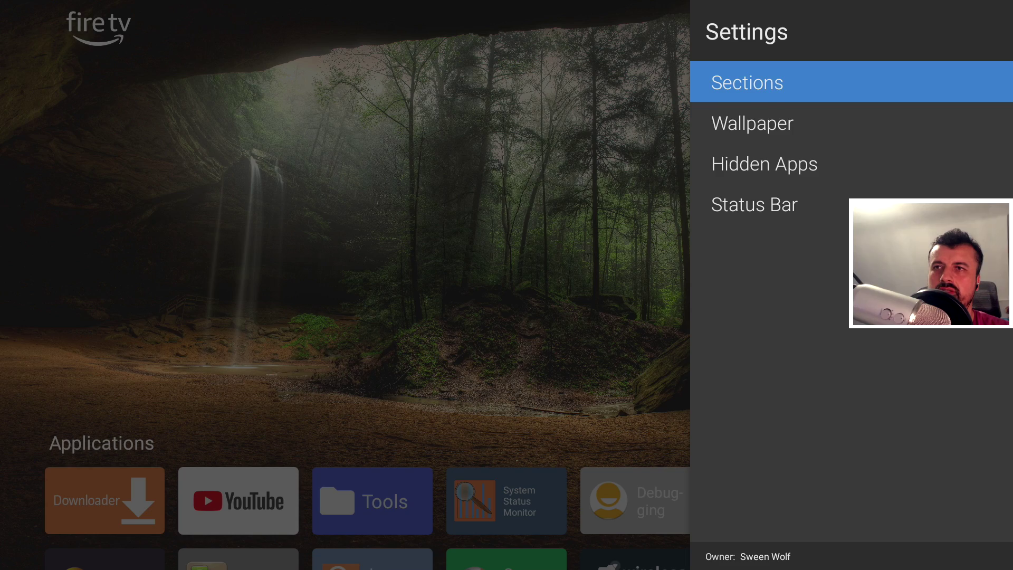
key(Down)
key(Return)
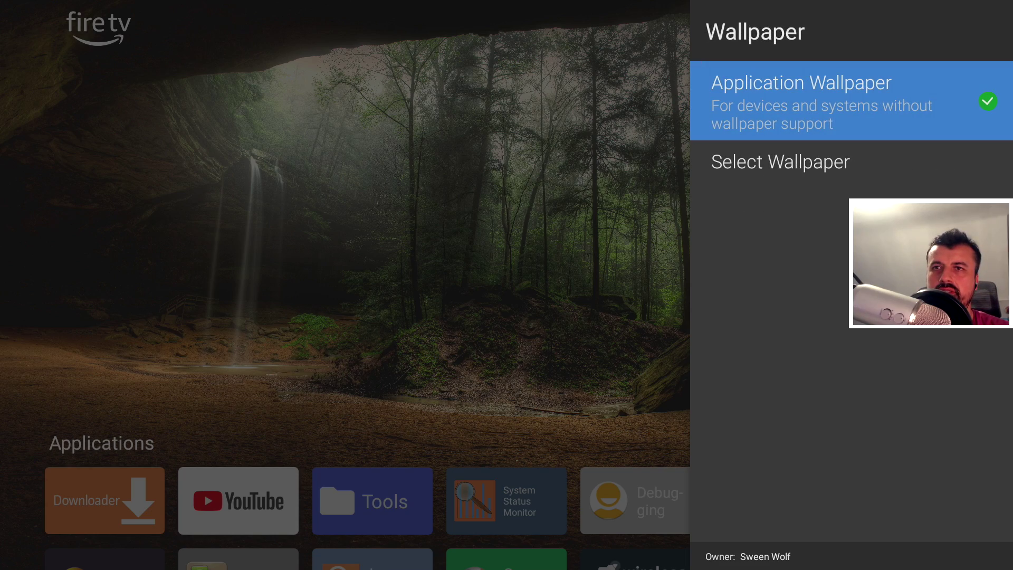
key(Down)
key(Return)
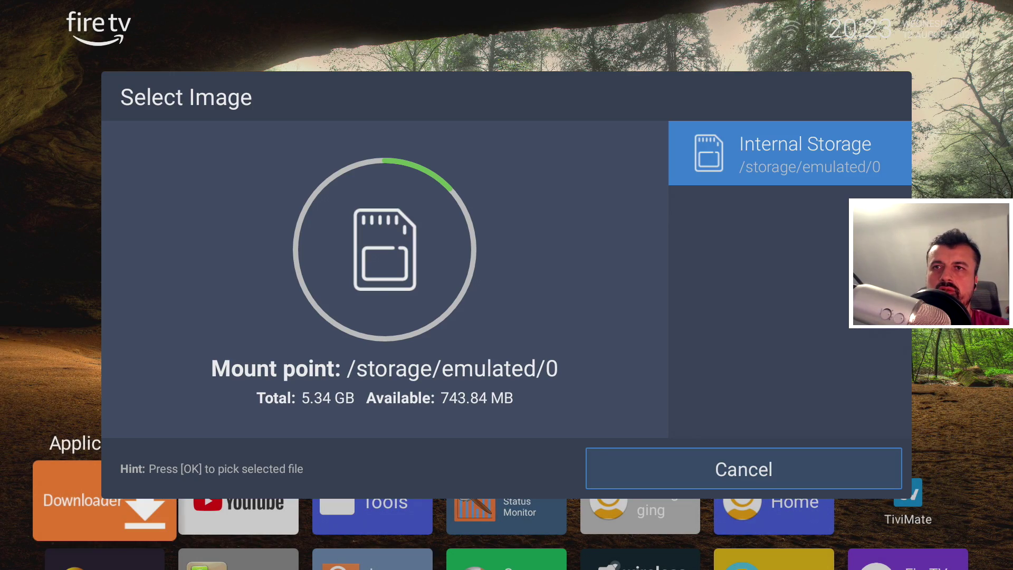
Step: Pick the road_field image in Internal Storage > Downloader as the wallpaper
key(Return)
key(Down)
key(Down)
key(Down)
key(Down)
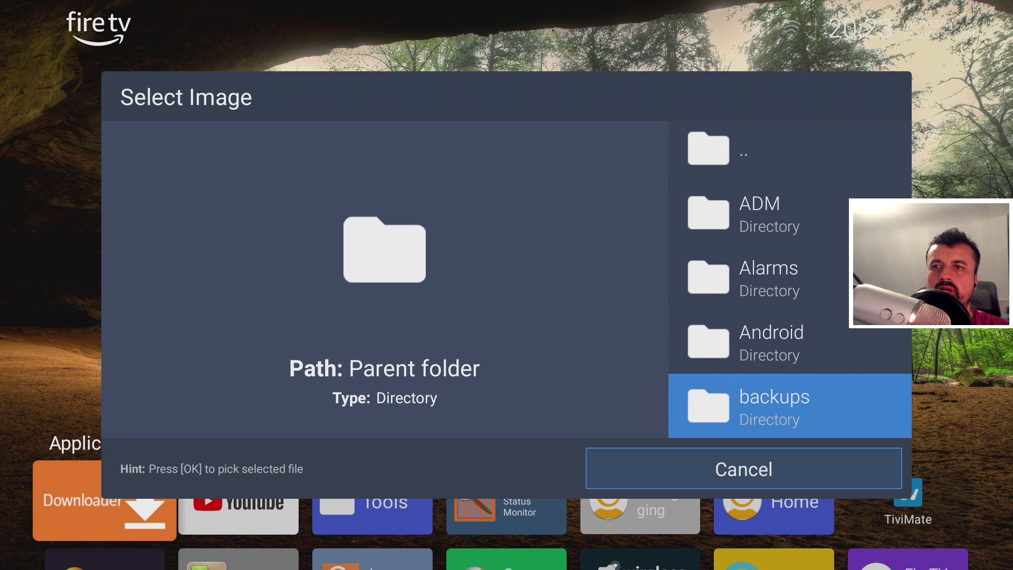
key(Down)
key(Down)
key(Down)
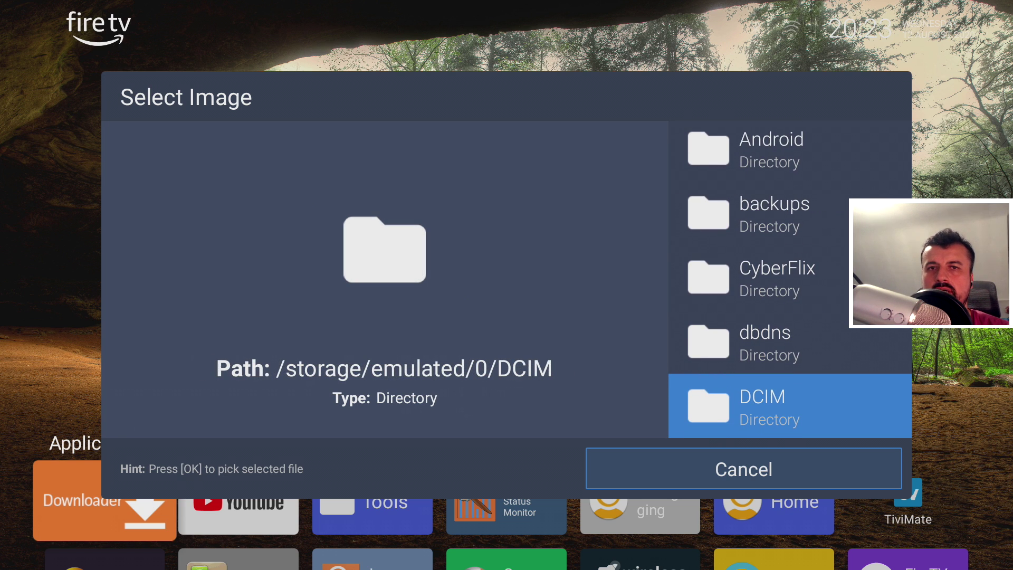
key(Down)
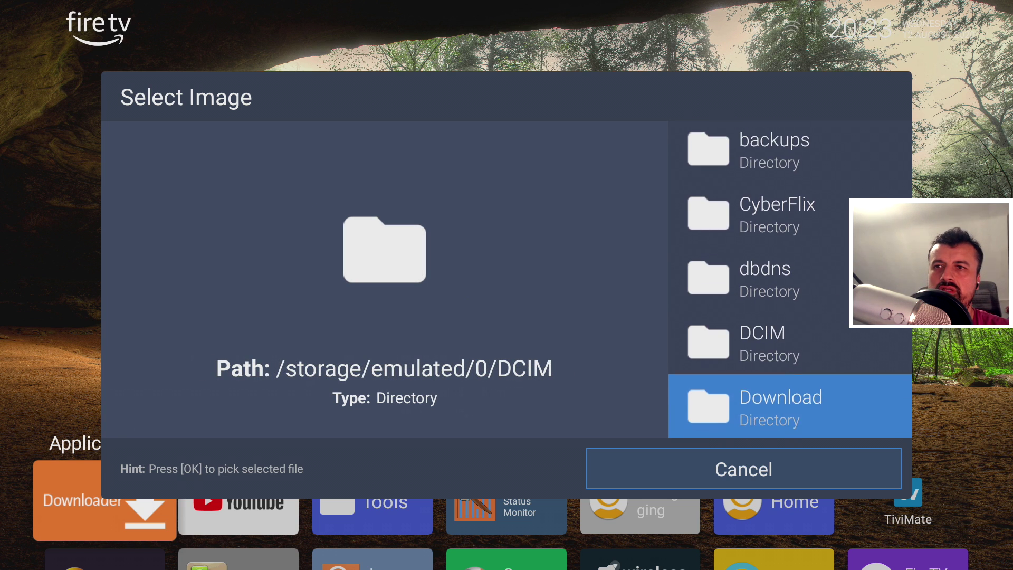
key(Down)
key(Return)
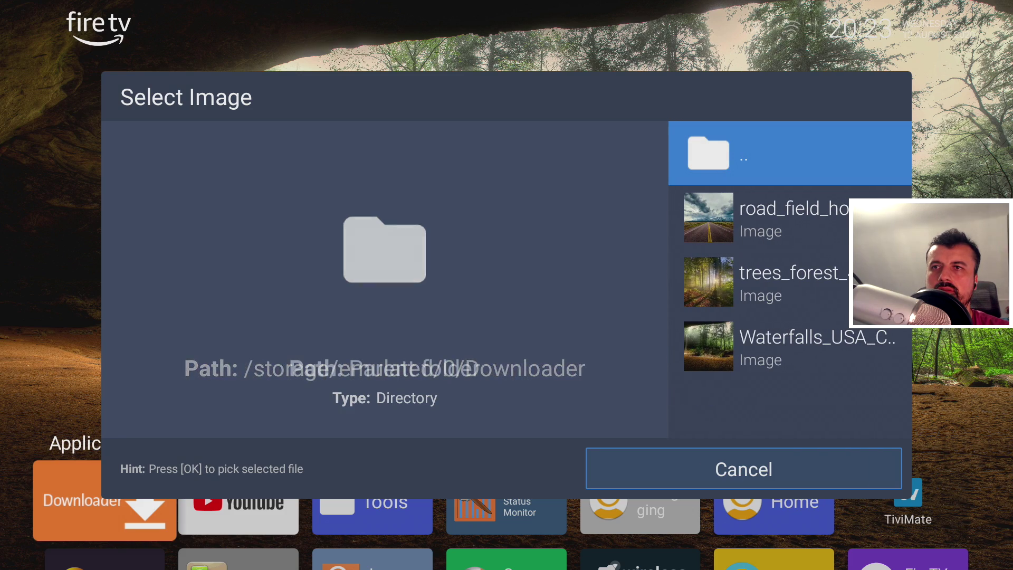
key(Down)
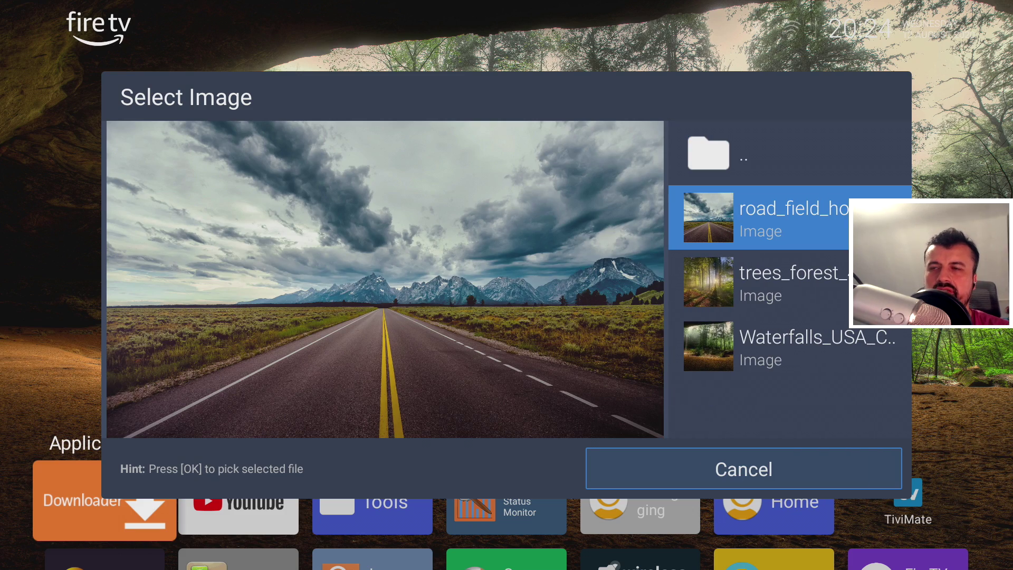
key(Return)
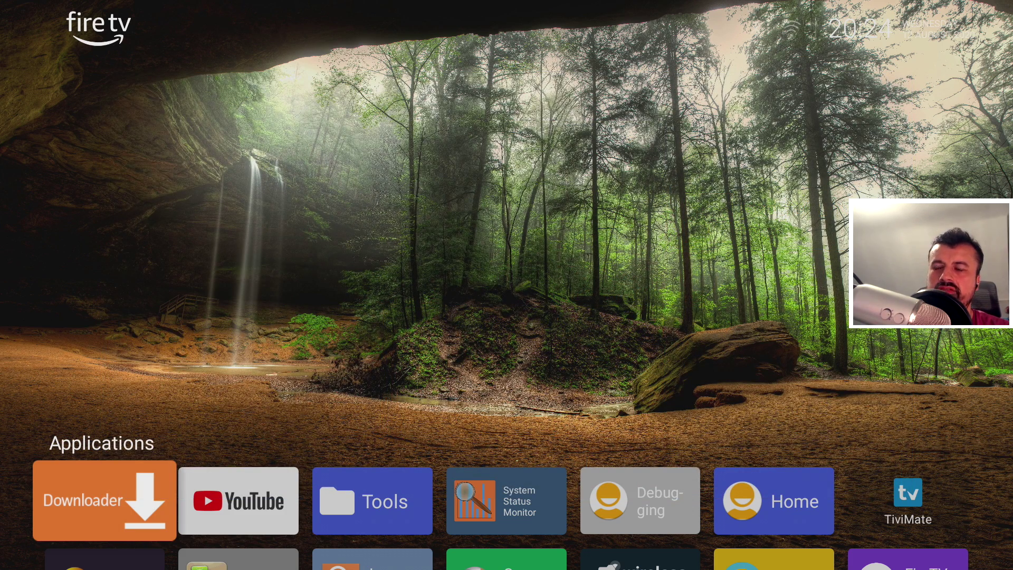
Step: Move through the app rows to view the new road and mountains wallpaper
key(Down)
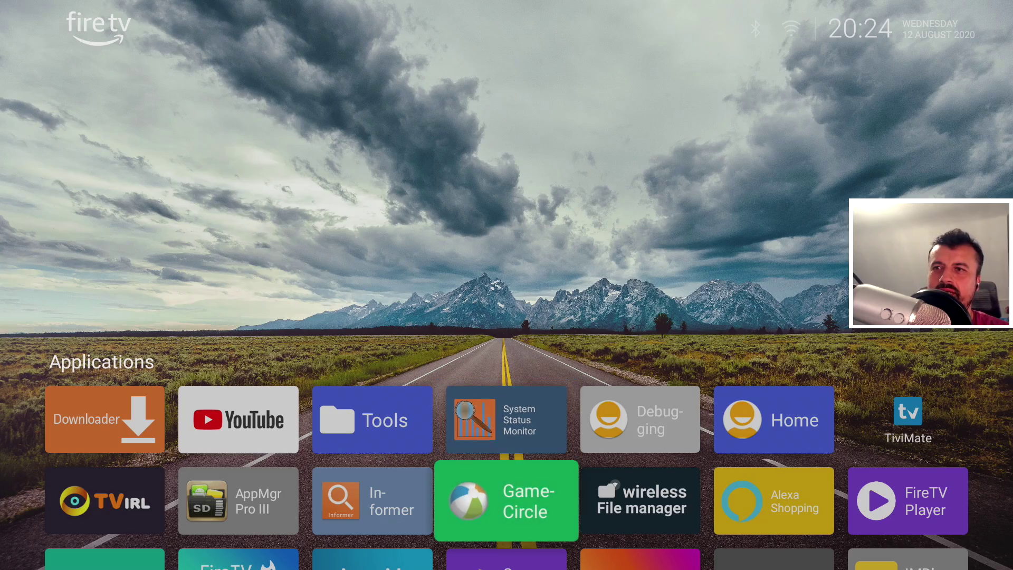
key(Down)
key(Up)
key(Up)
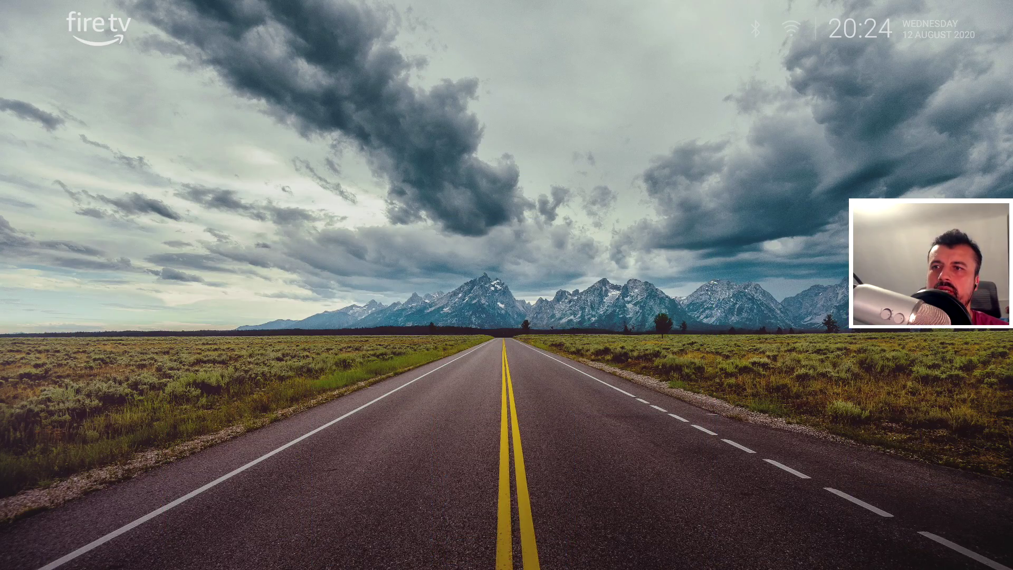